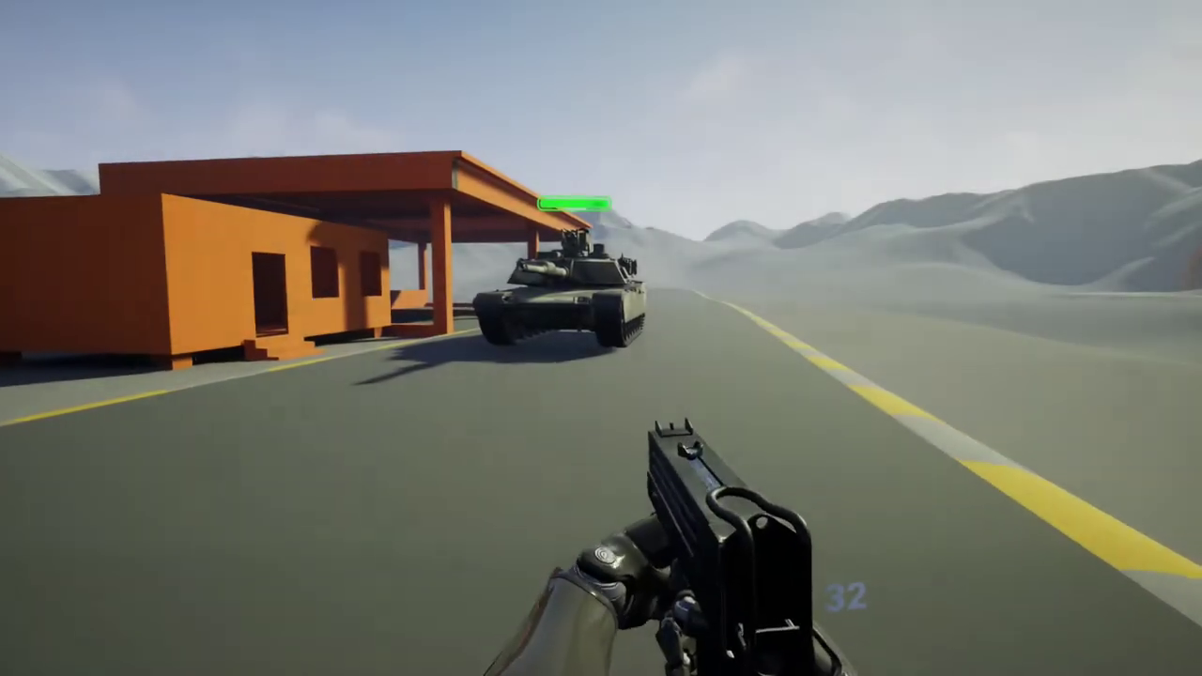
- Walk past the tank to the red golf cart under the orange shelter and climb in
key("w")
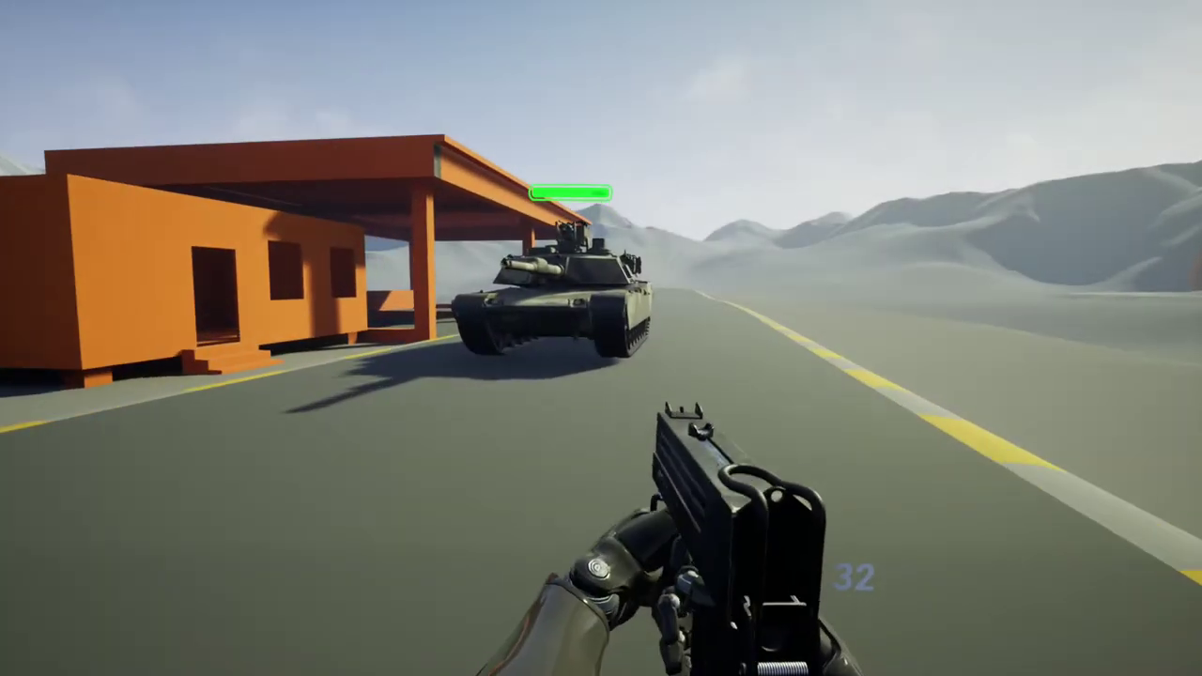
key("w")
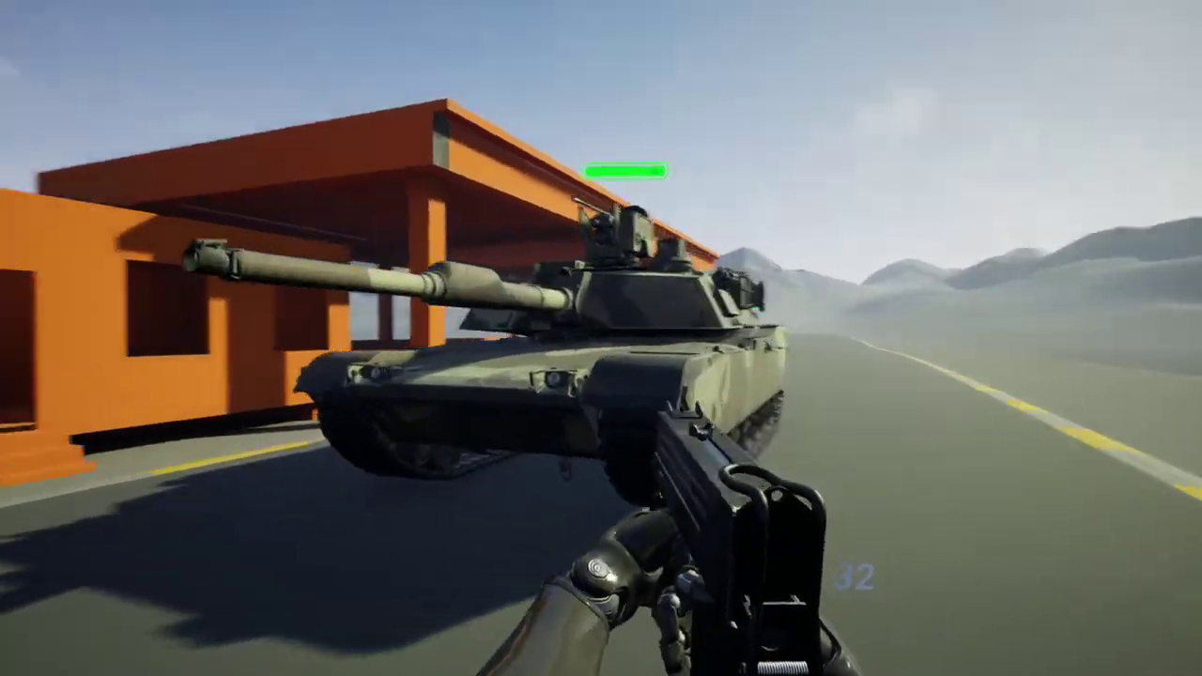
key("w")
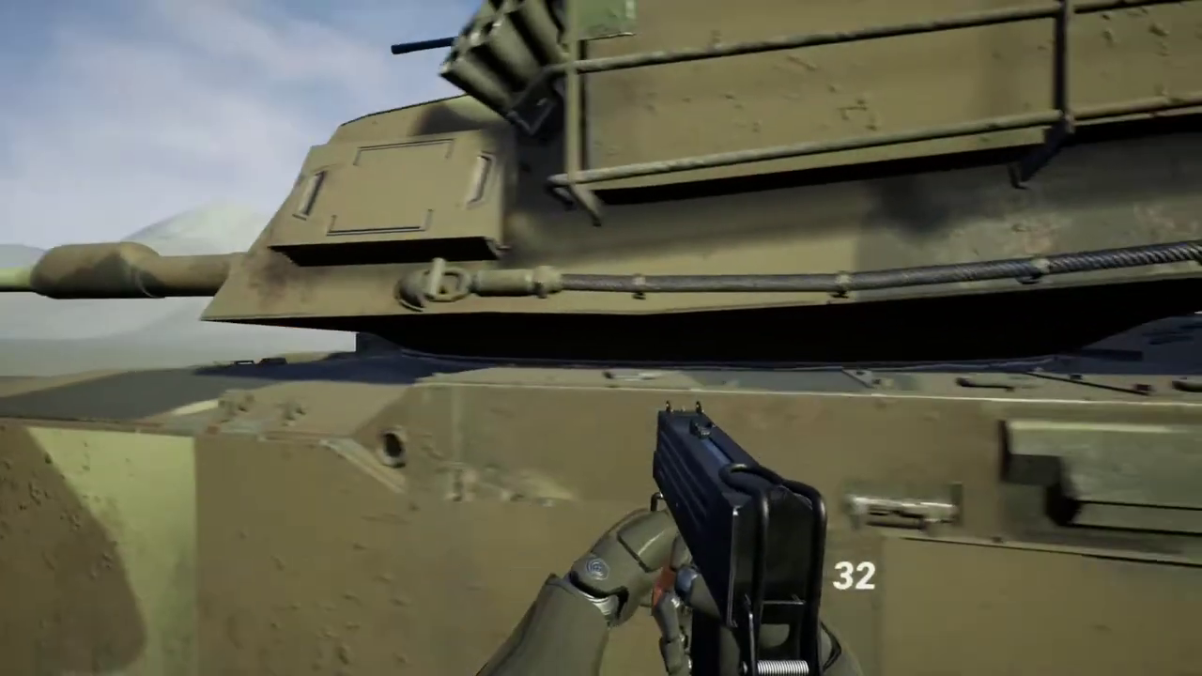
key("w")
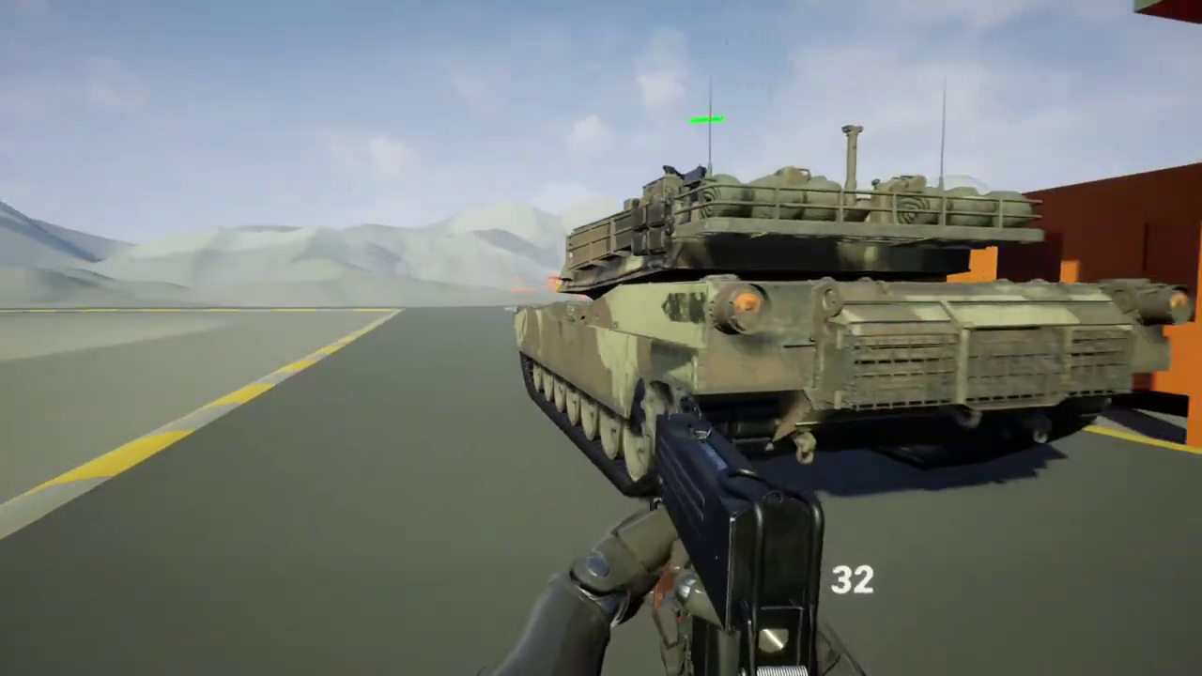
key("w")
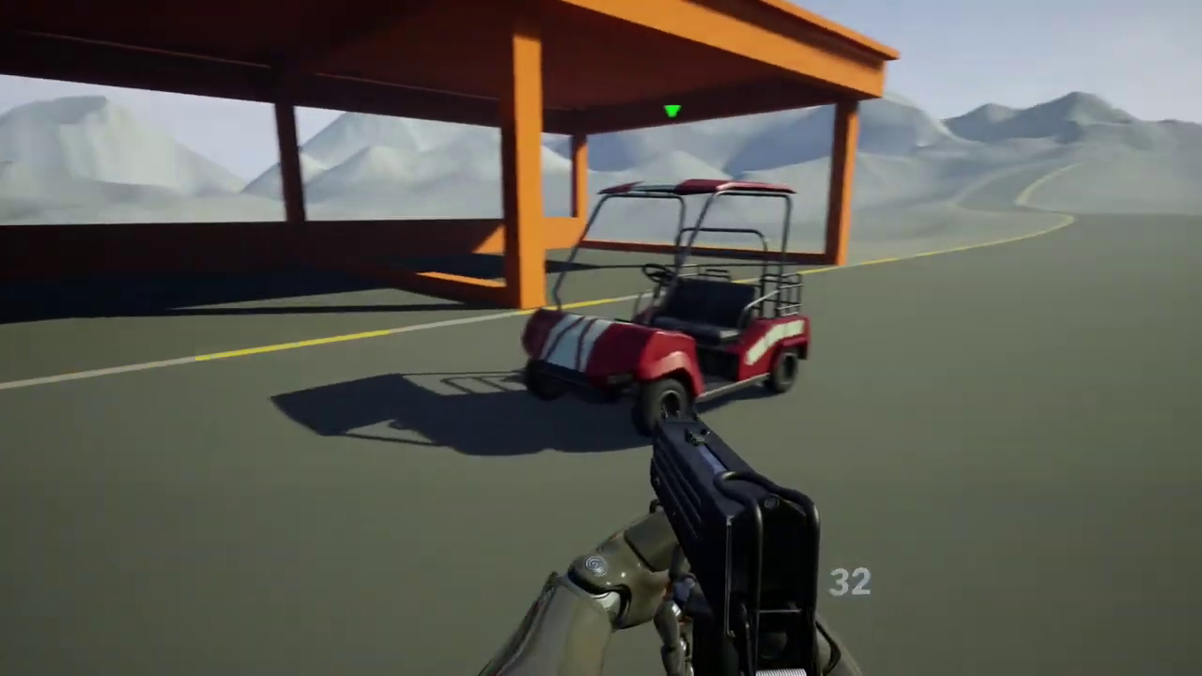
key("w")
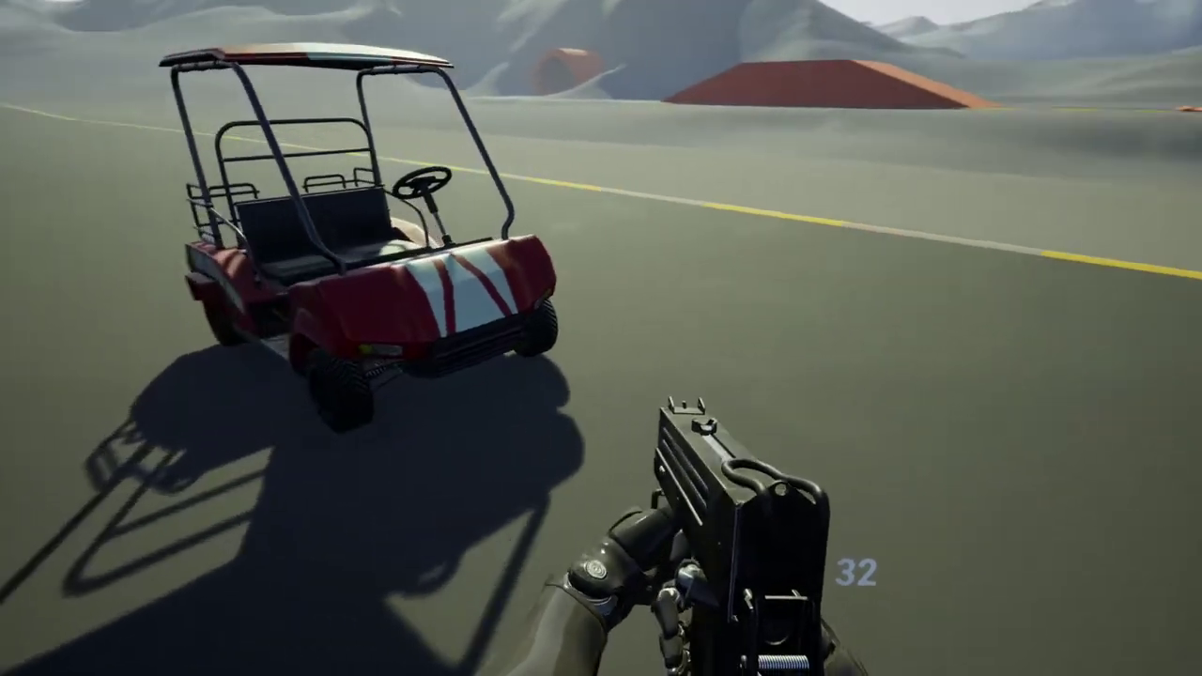
key("d")
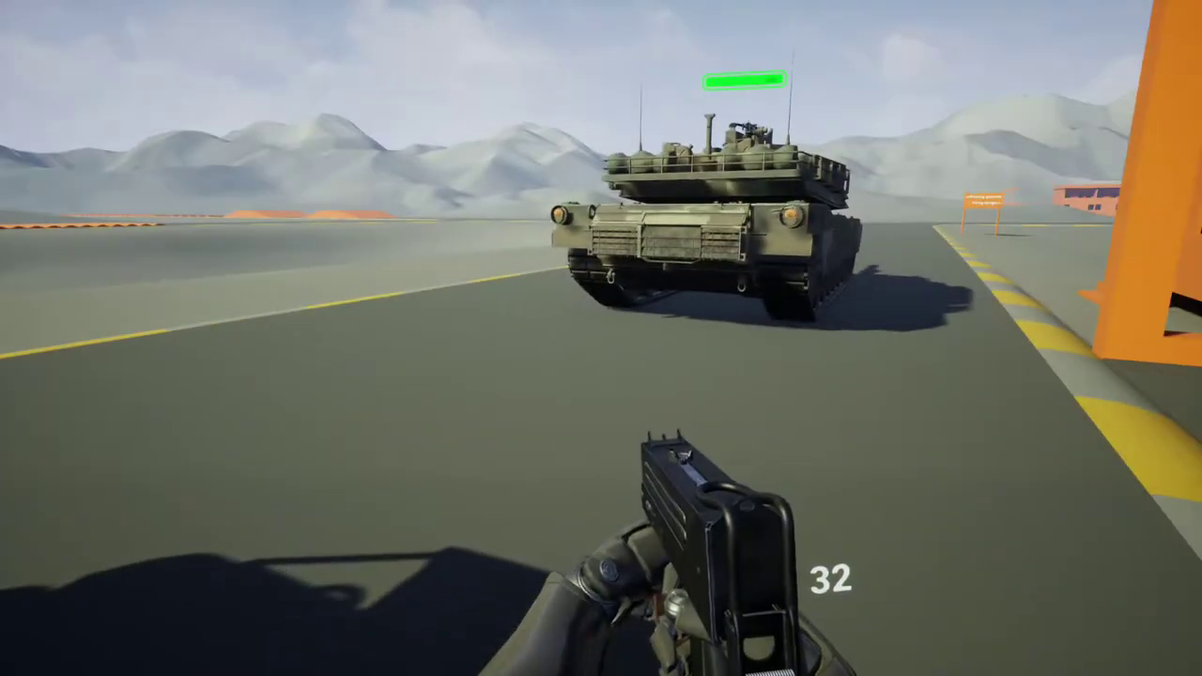
key("a")
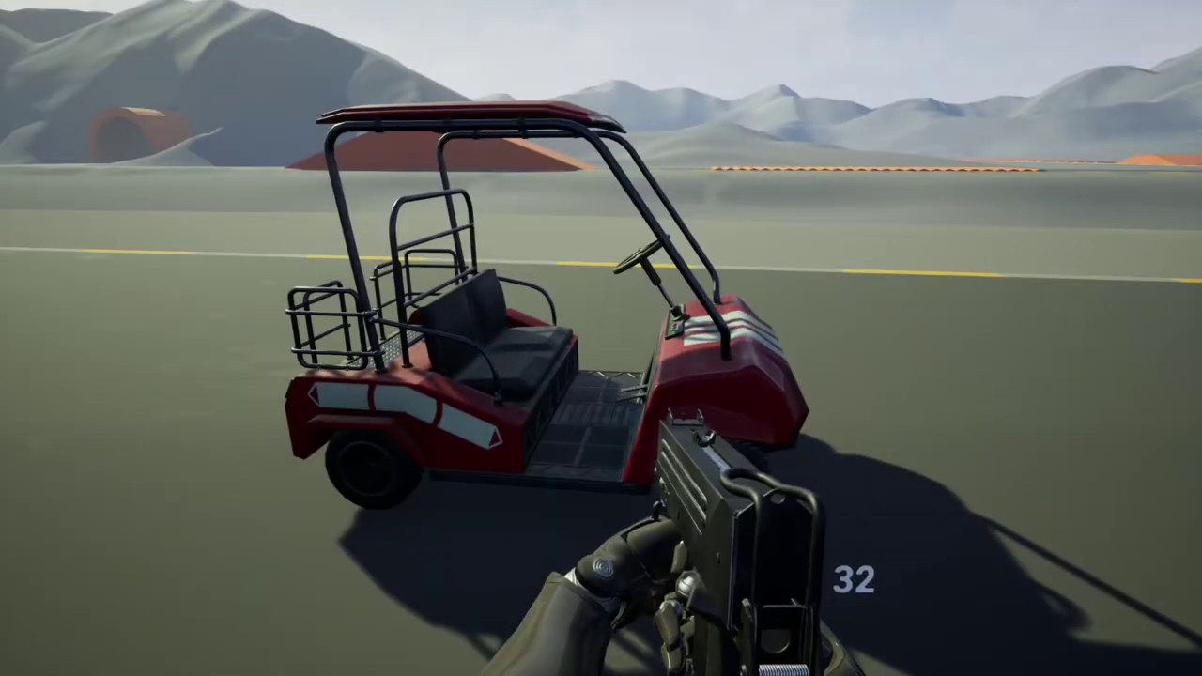
key("d")
key("a")
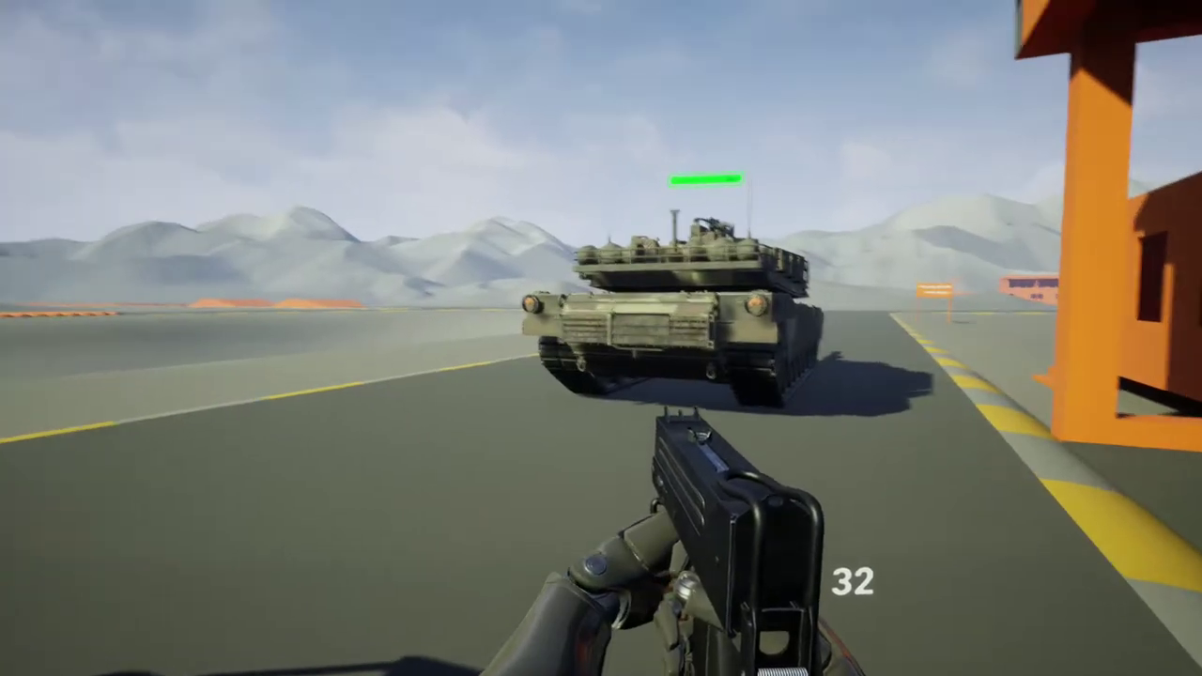
key("e")
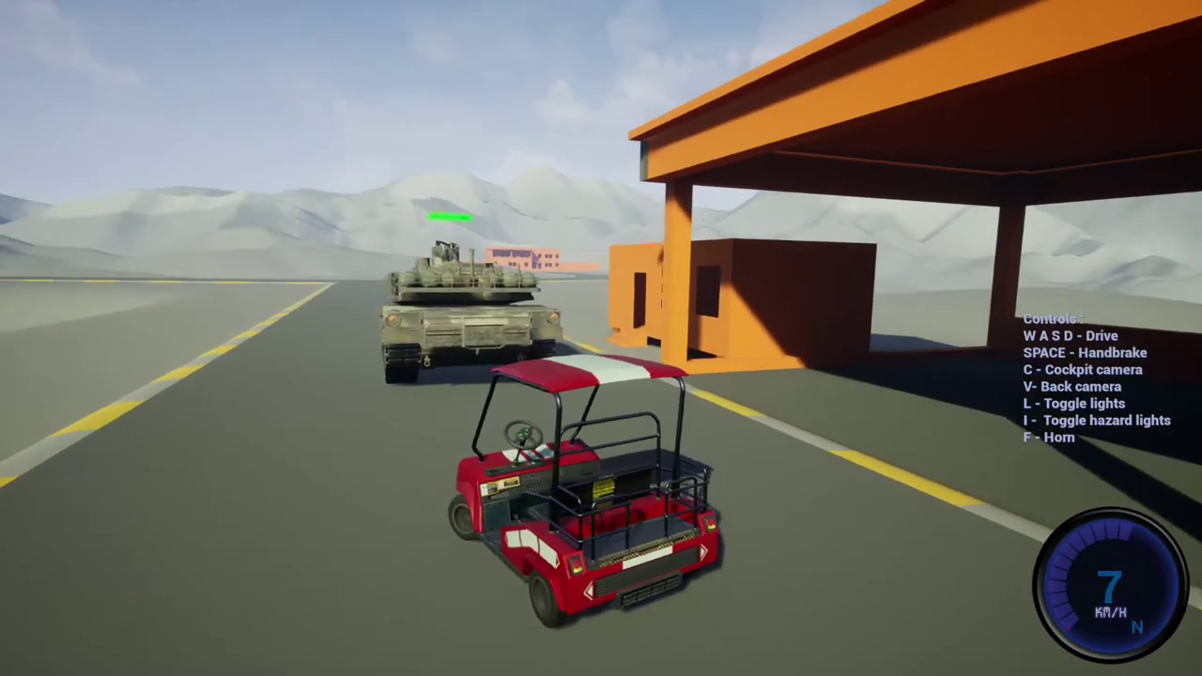
- Drive the cart past the tank, across the junction and around the curving road
key("w")
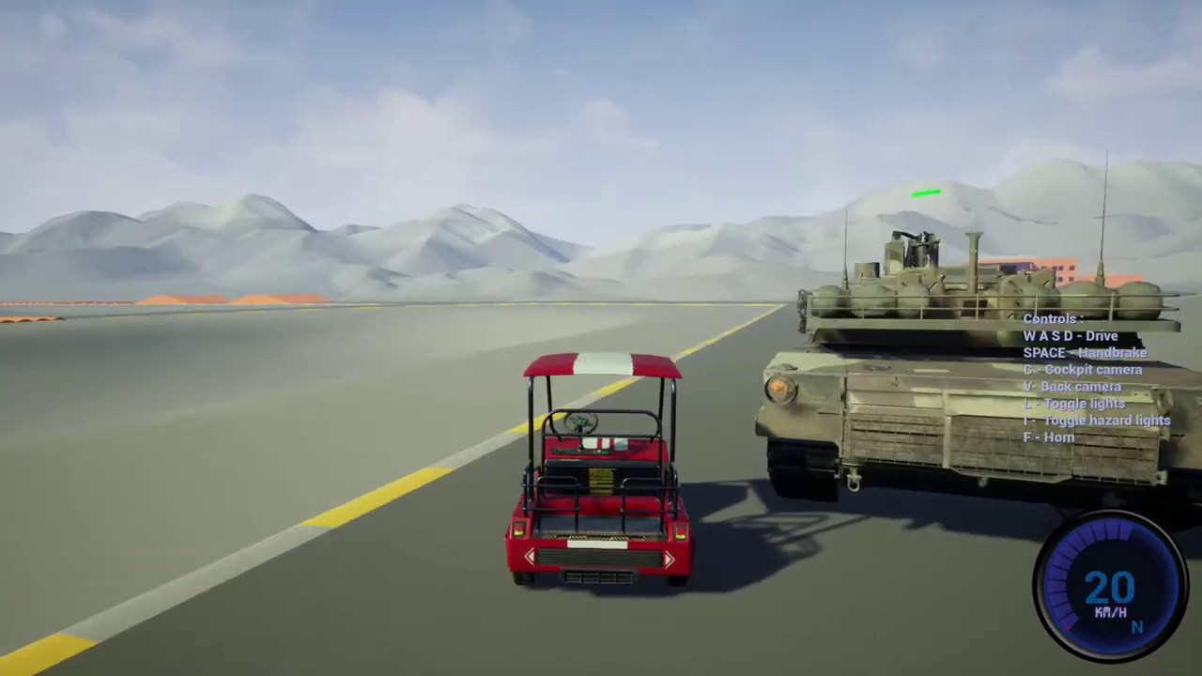
key("a")
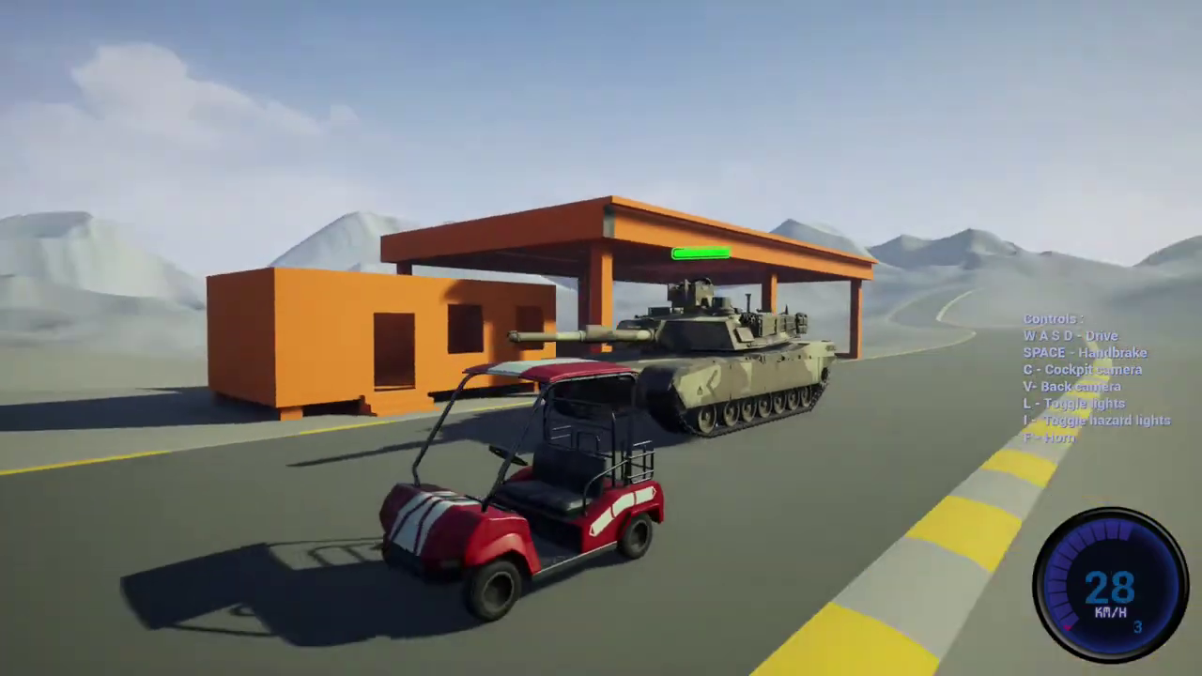
key("a")
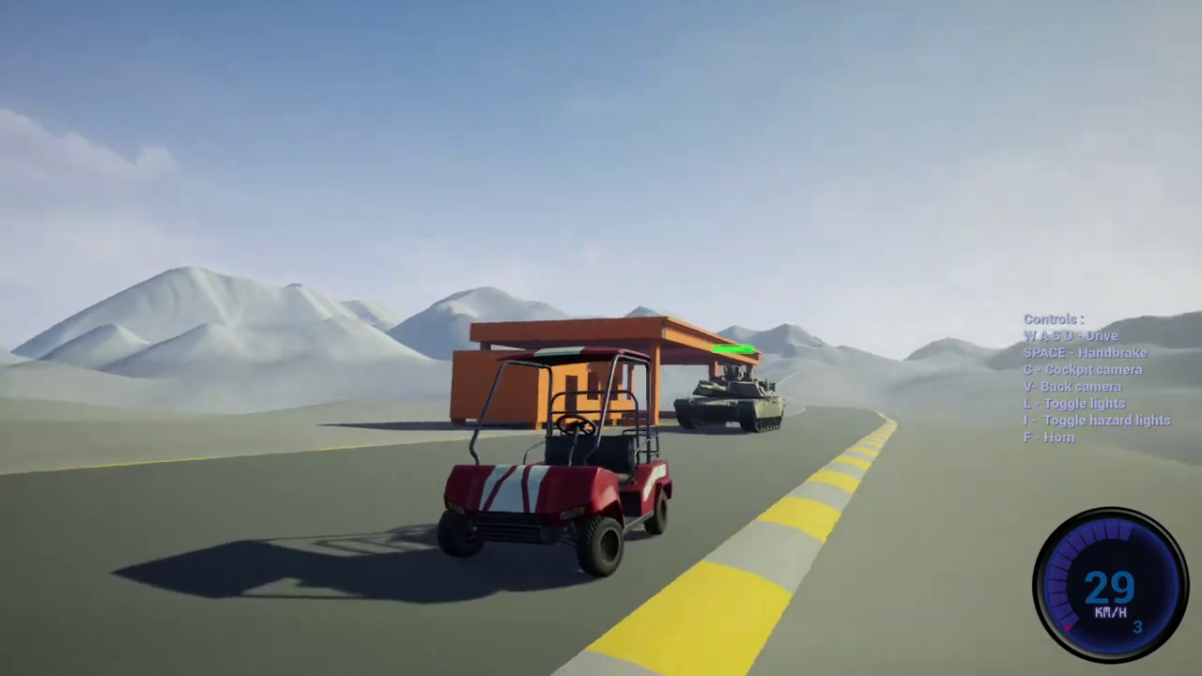
key("a")
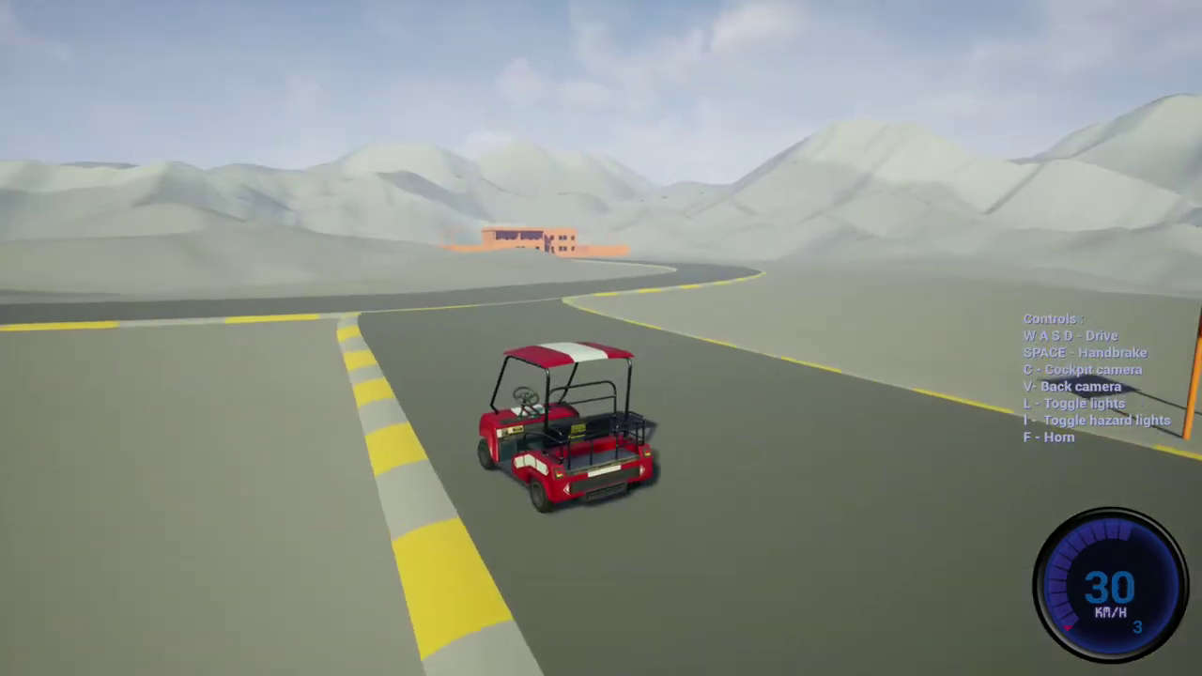
key("a")
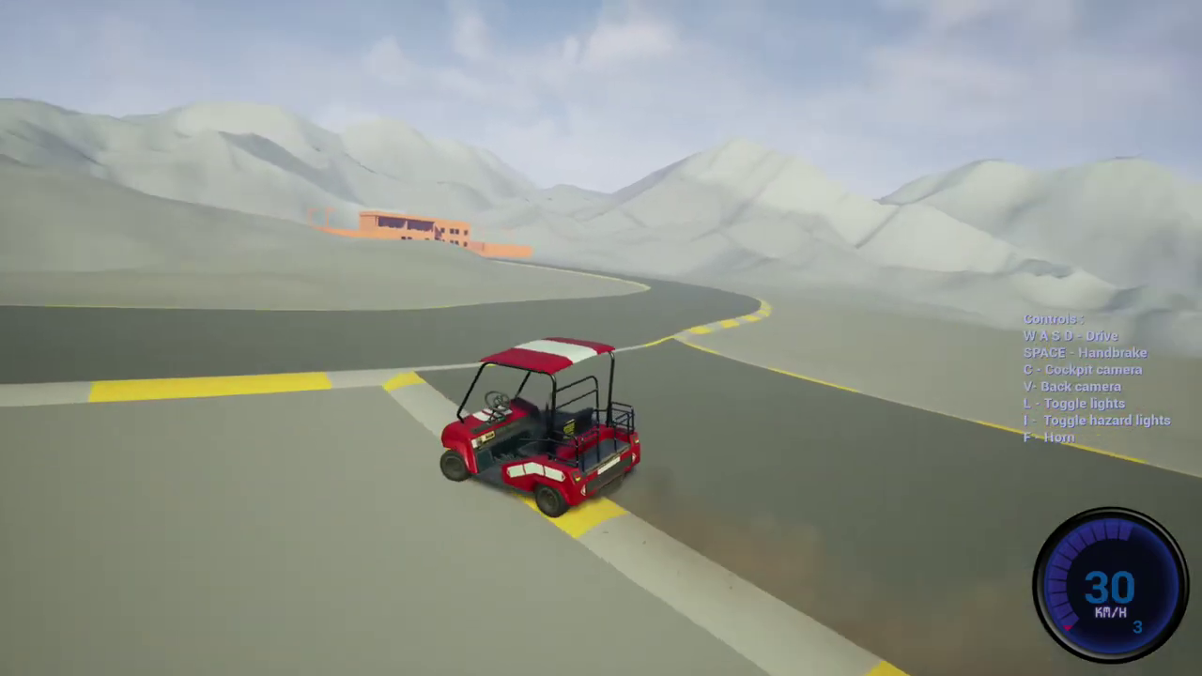
key("d")
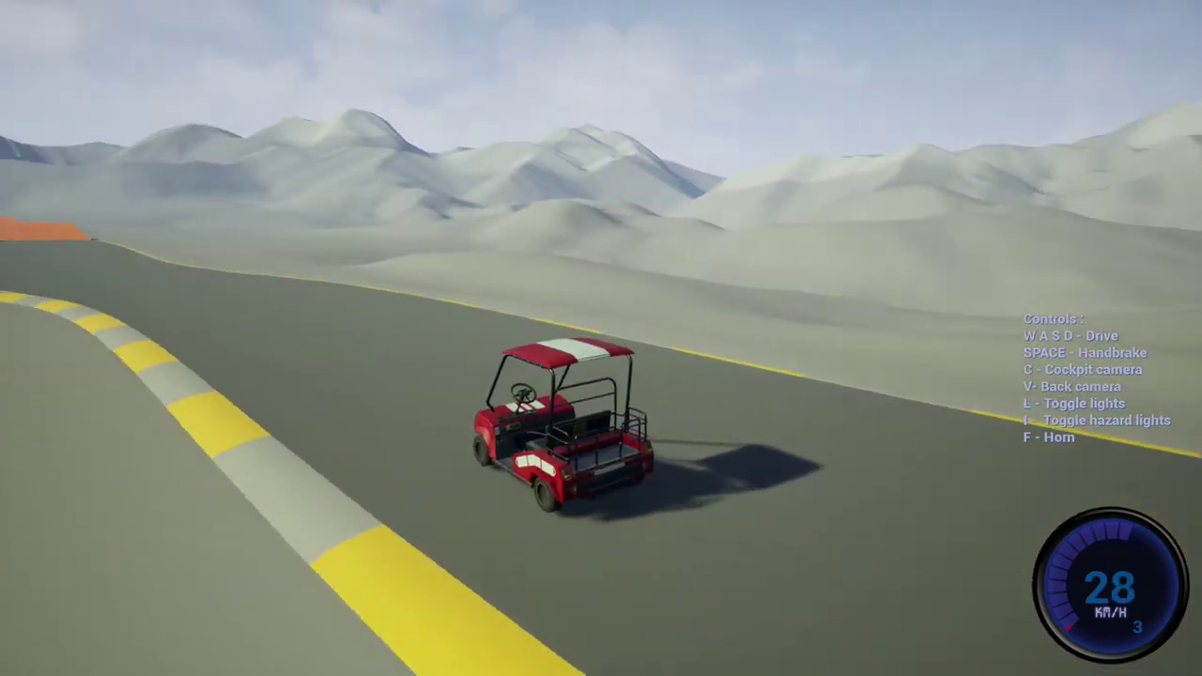
key("a")
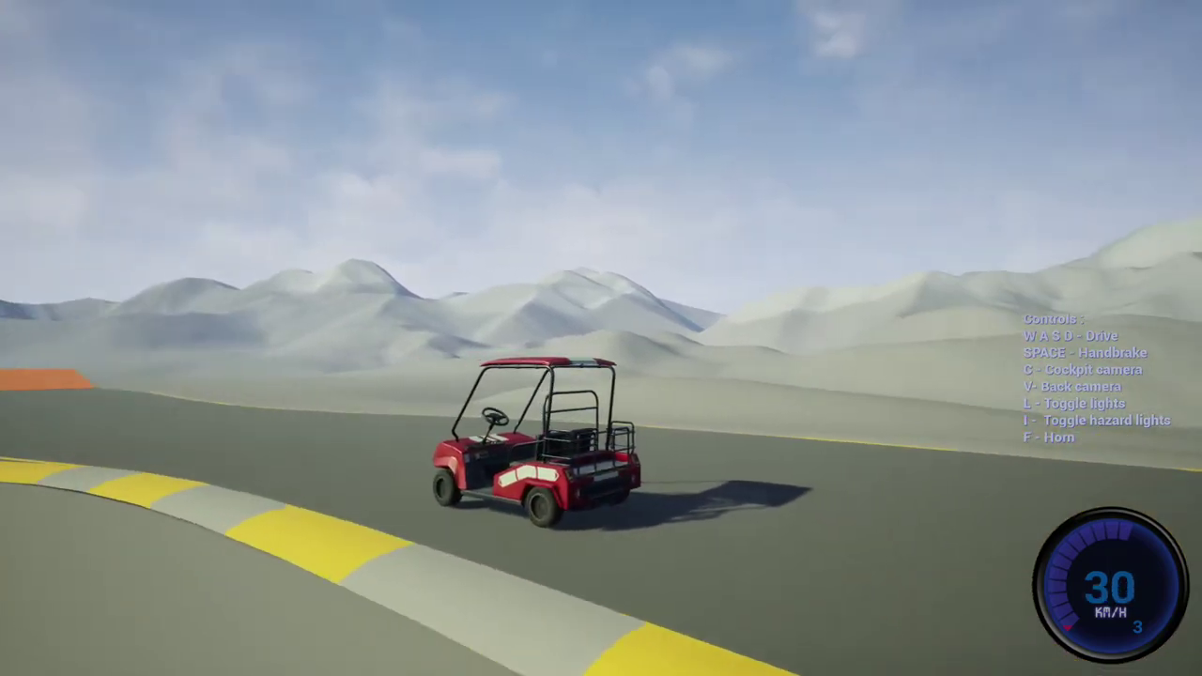
key("w")
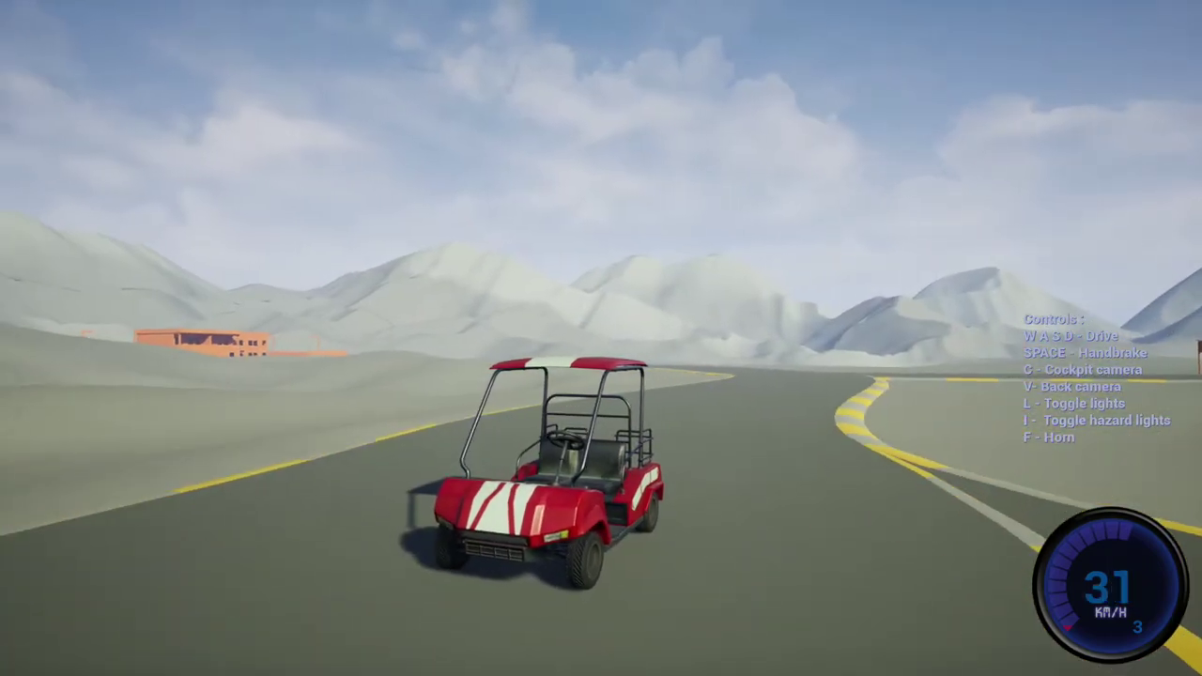
- Switch on the headlights and drive up to the orange ramp
key("l")
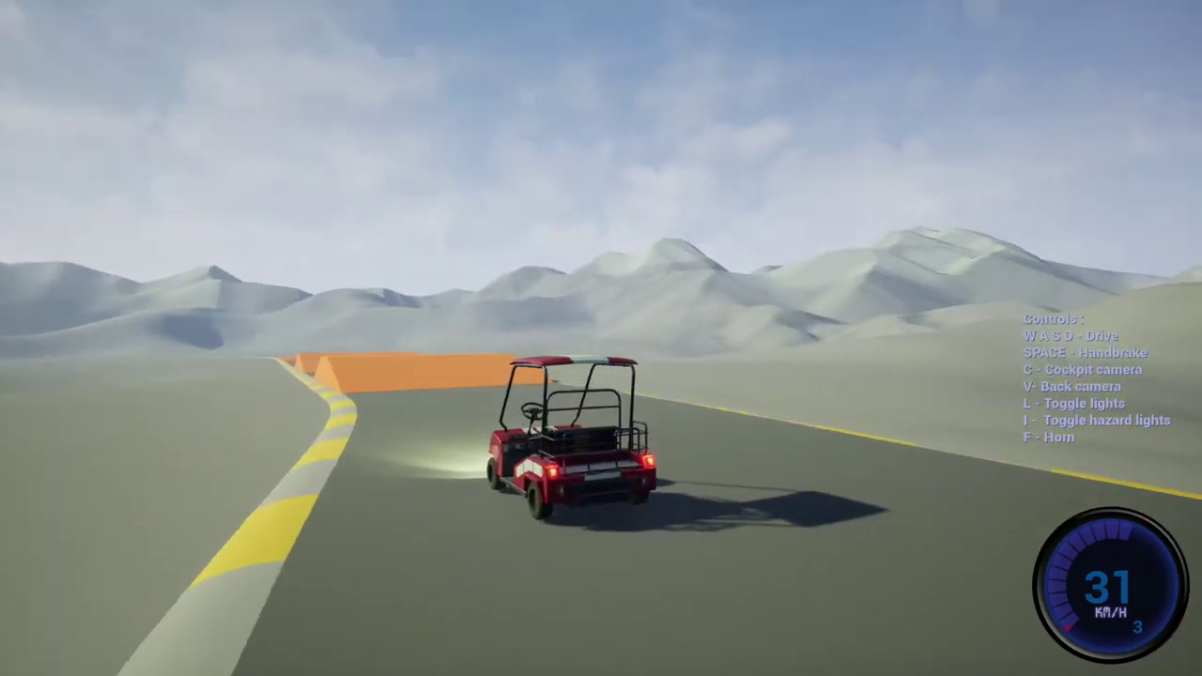
key("a")
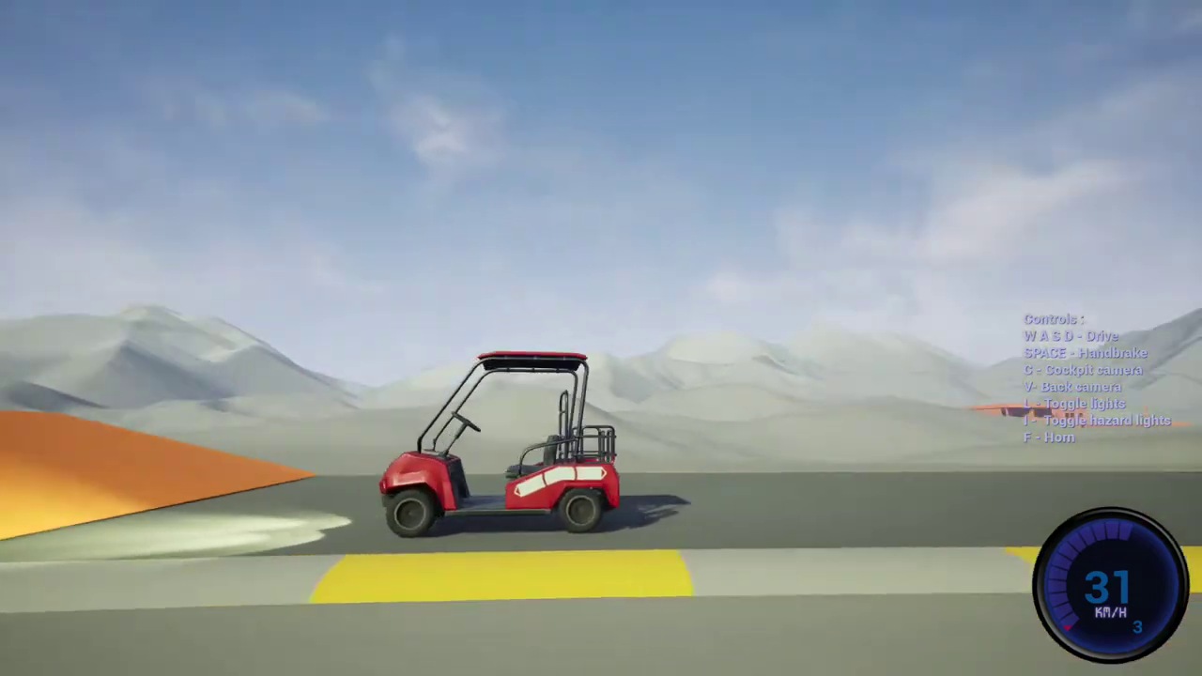
key("w")
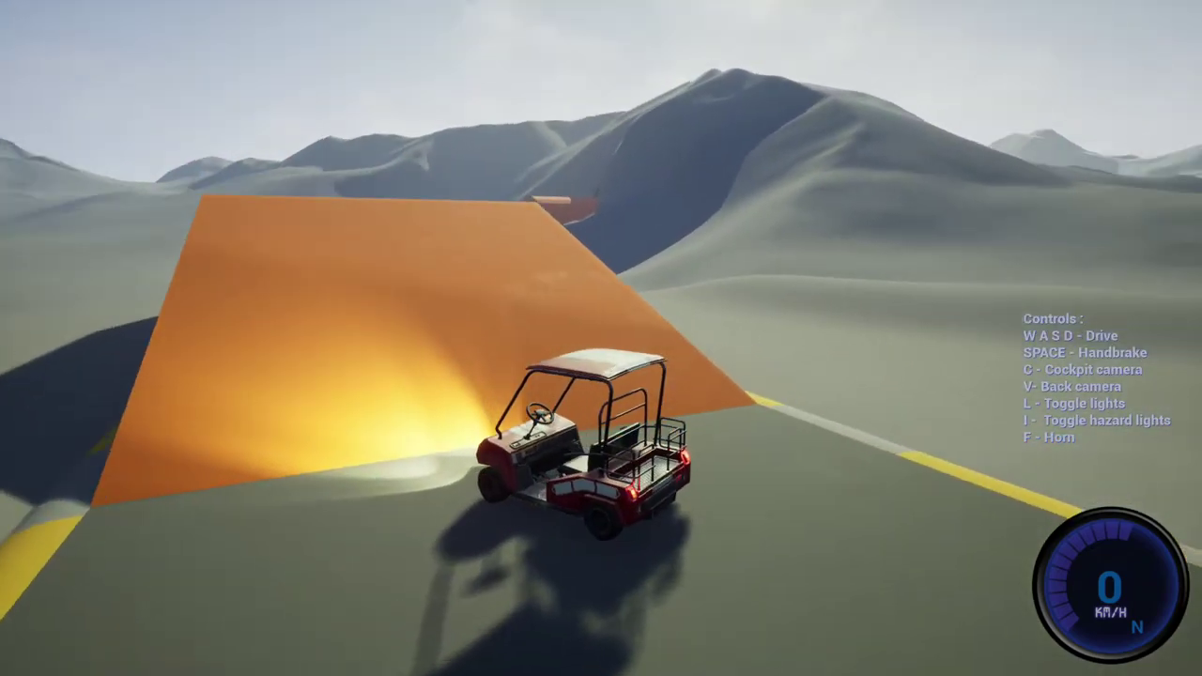
- Drive the cart across the orange ramp and turn sharply left back onto the road
key("w")
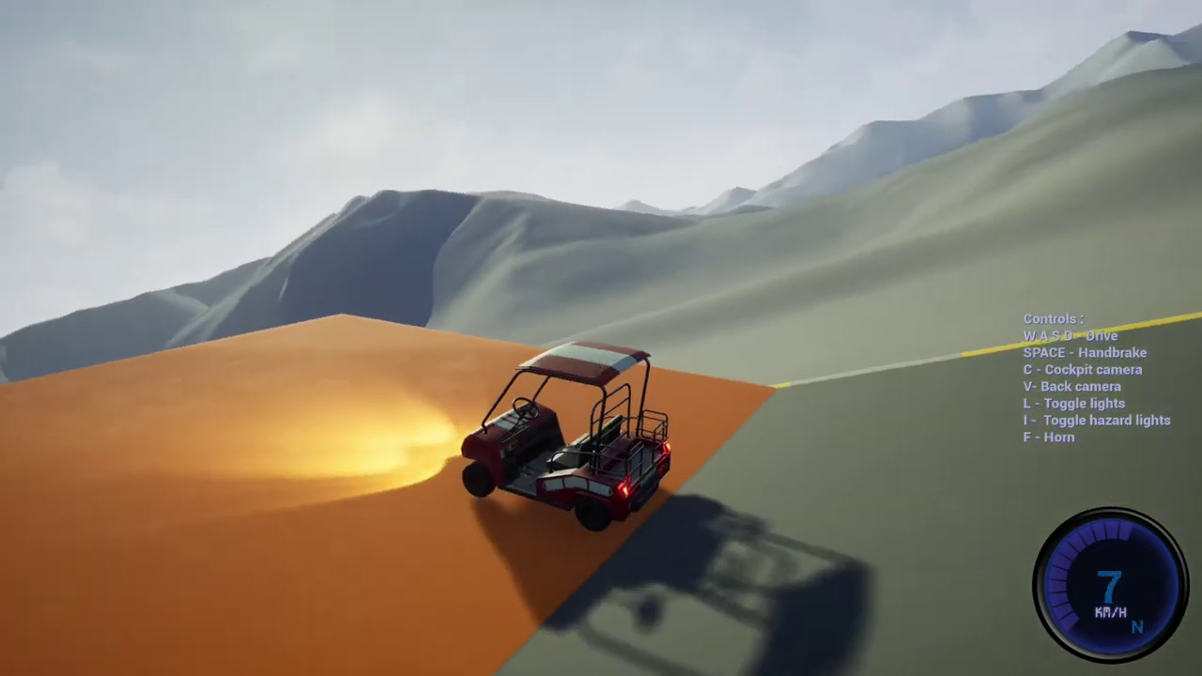
key("a")
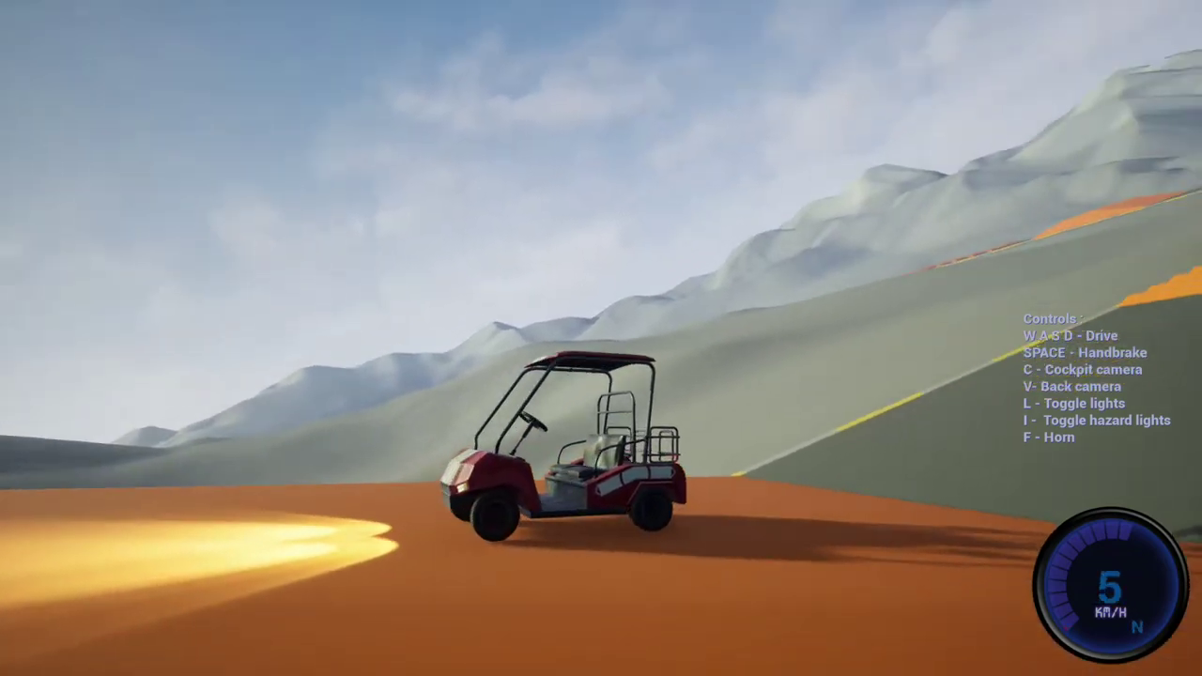
key("w")
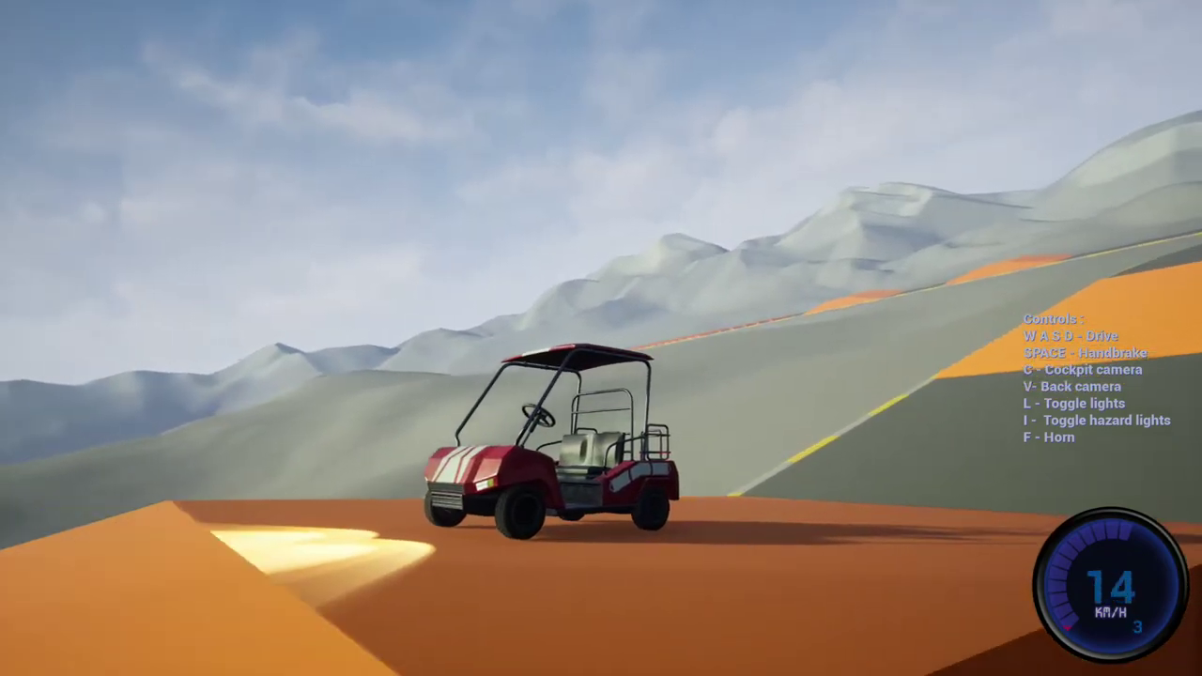
key("a")
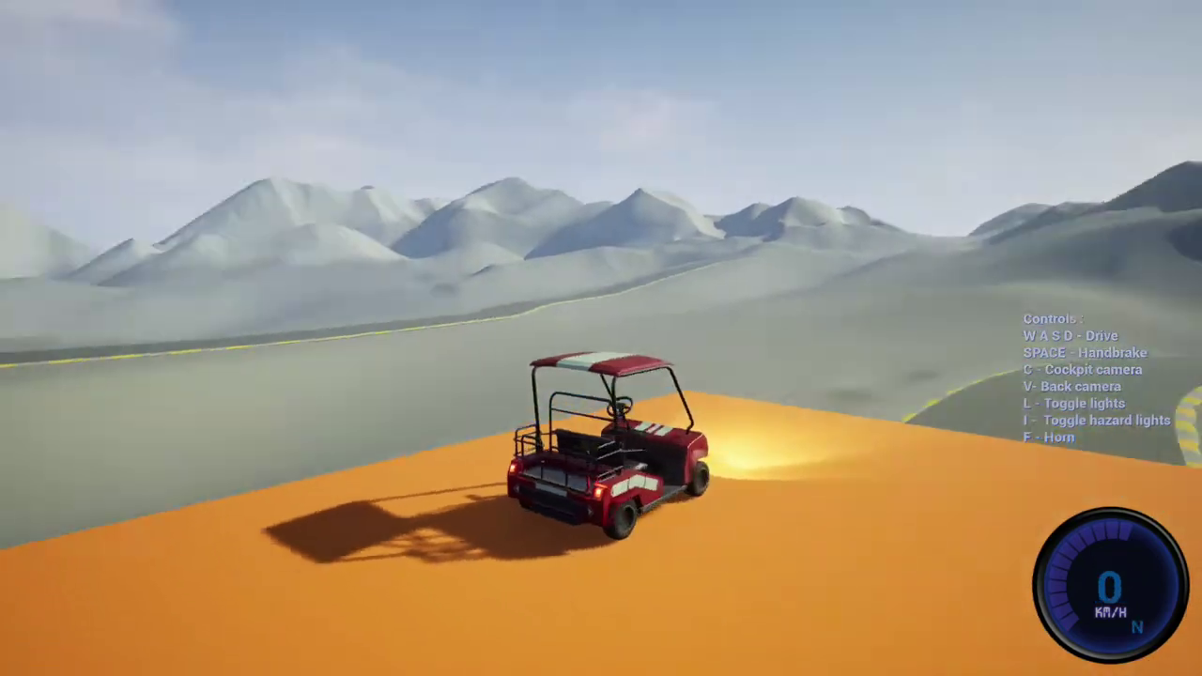
key("w")
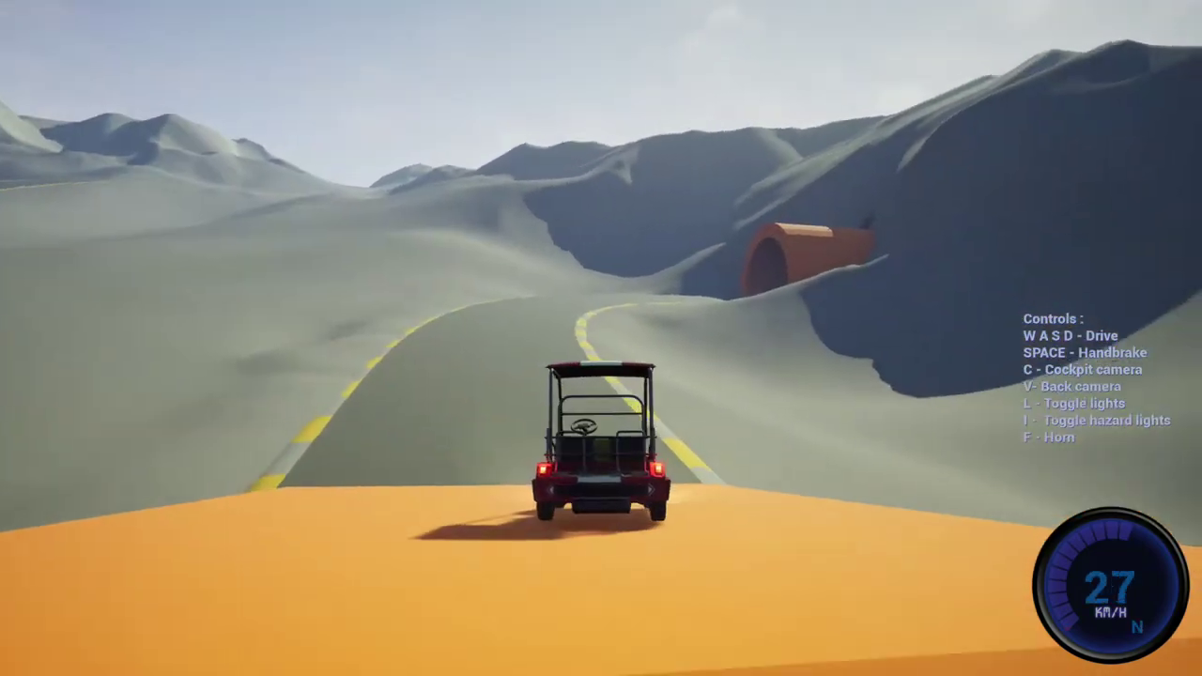
key("a")
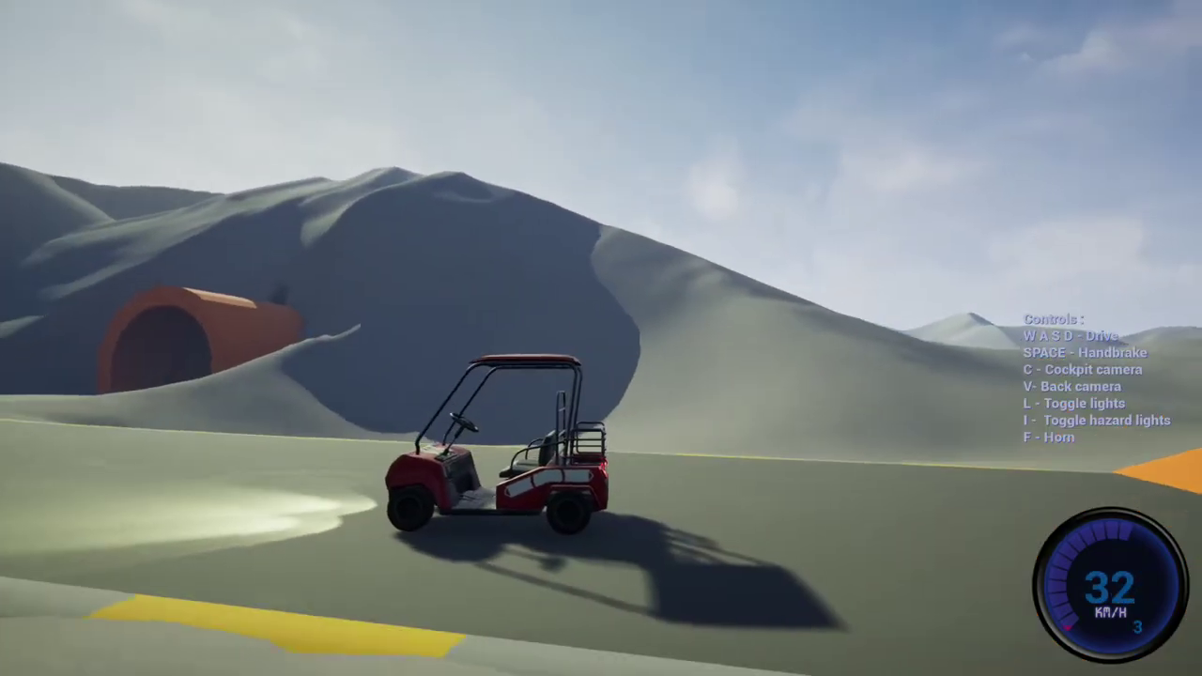
- Switch to a camera facing the cart and steer it deep into the tunnel
key("v")
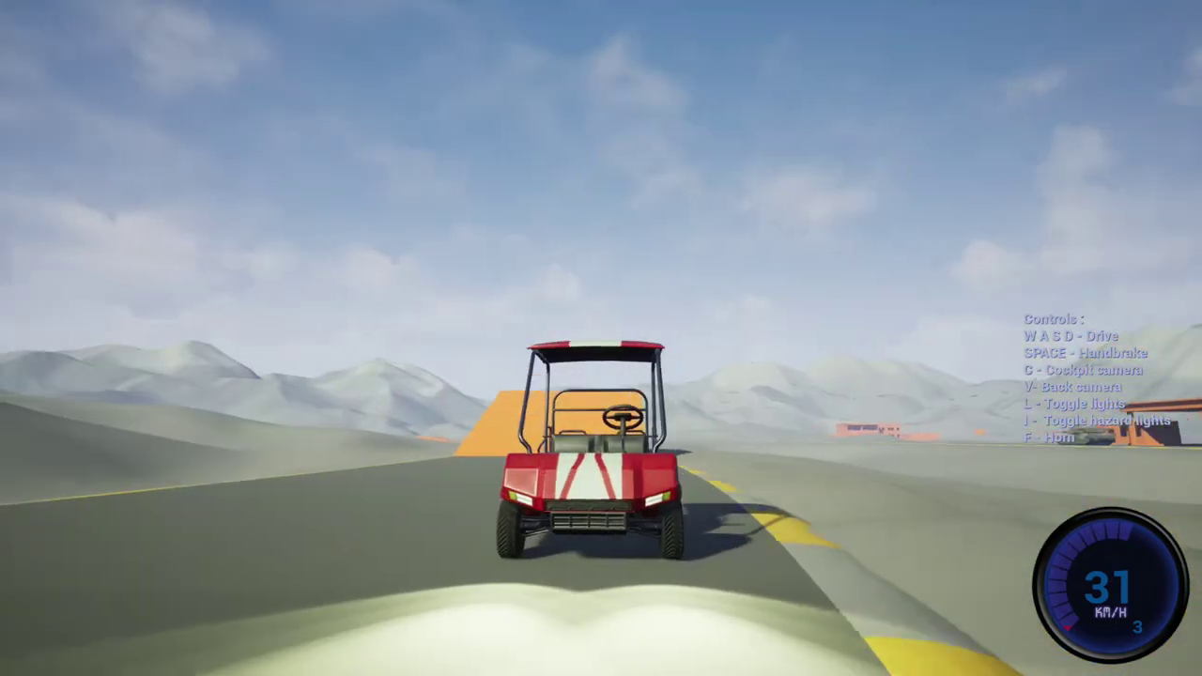
key("w")
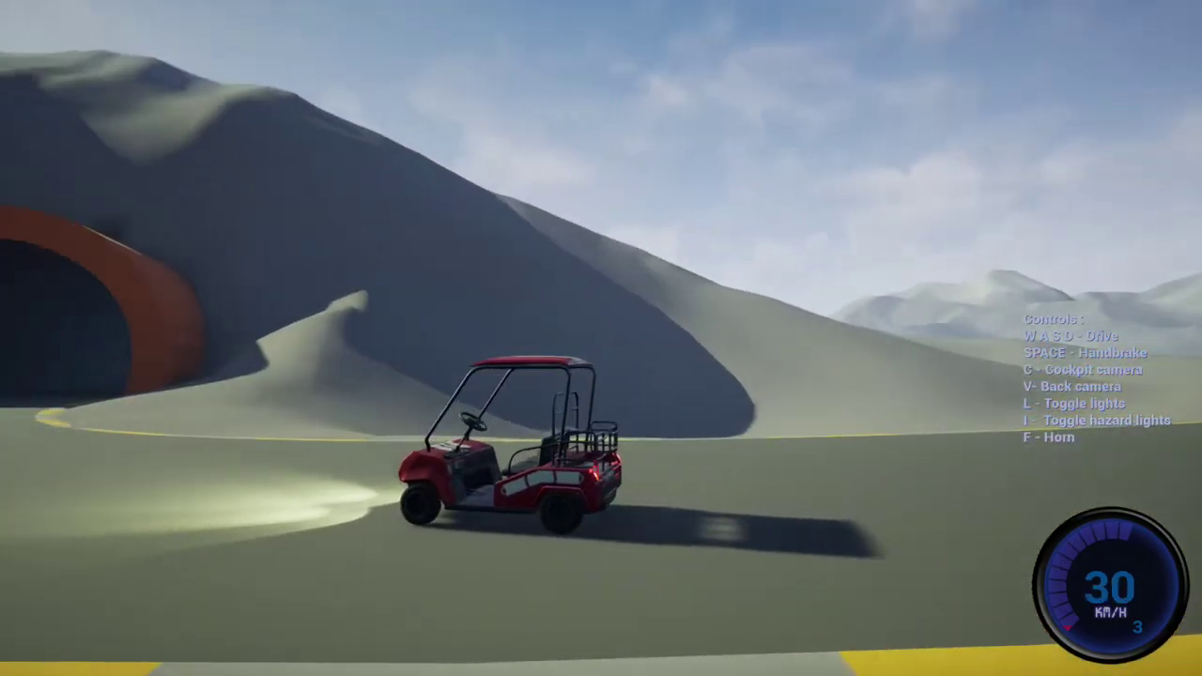
key("a")
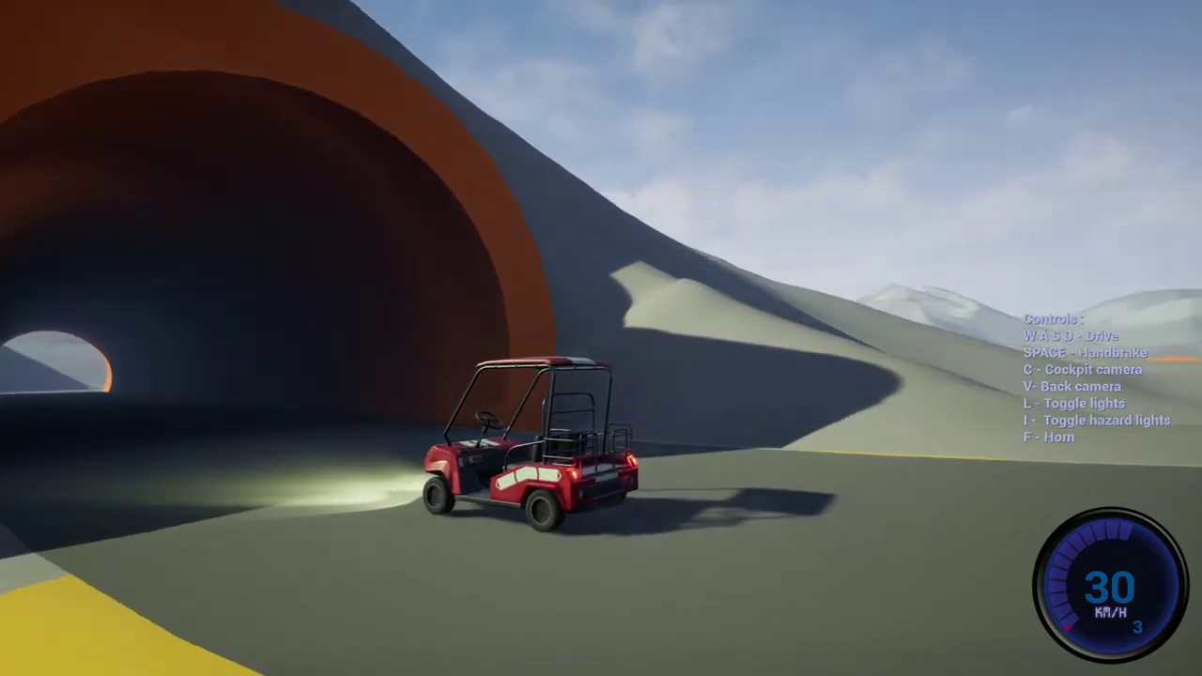
key("w")
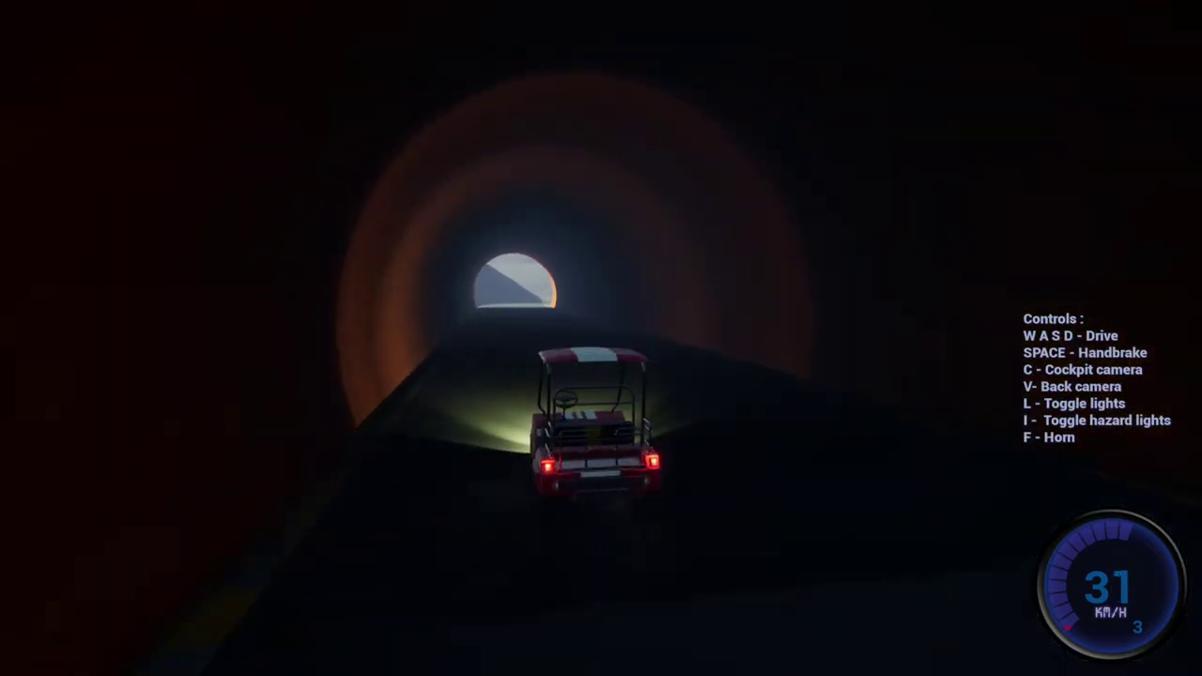
key("v")
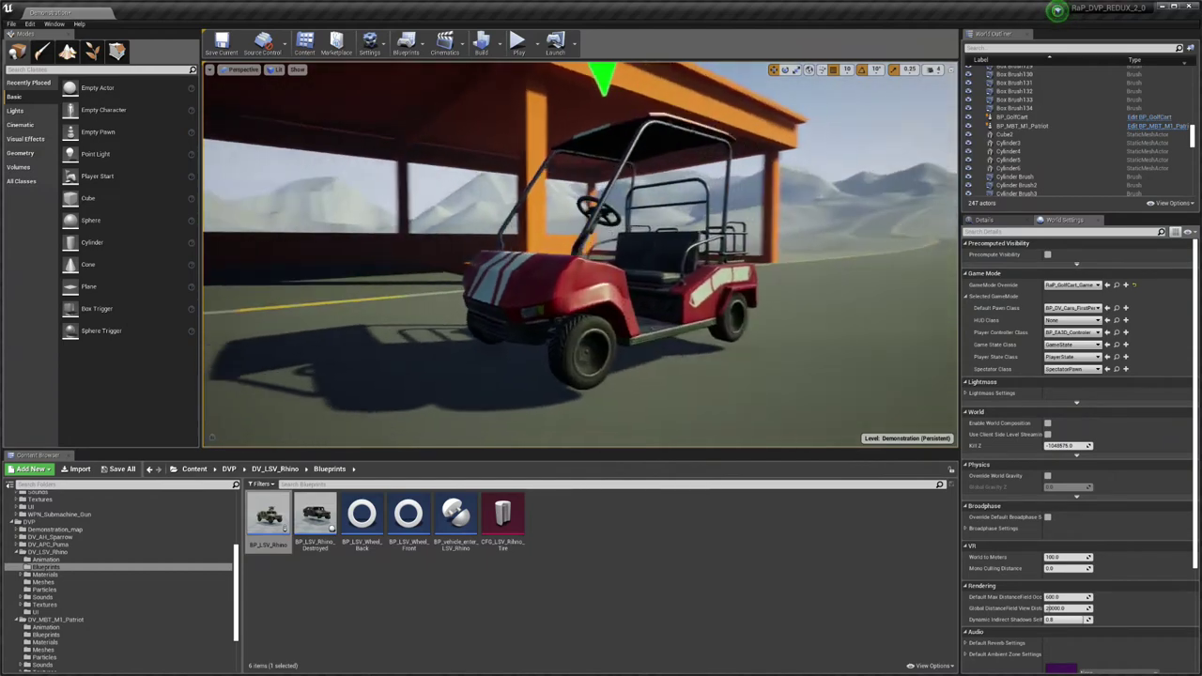
- Select the golf cart under the shelter and run a brief simulation, then stop it
right_click_drag(580, 254, 580, 254)
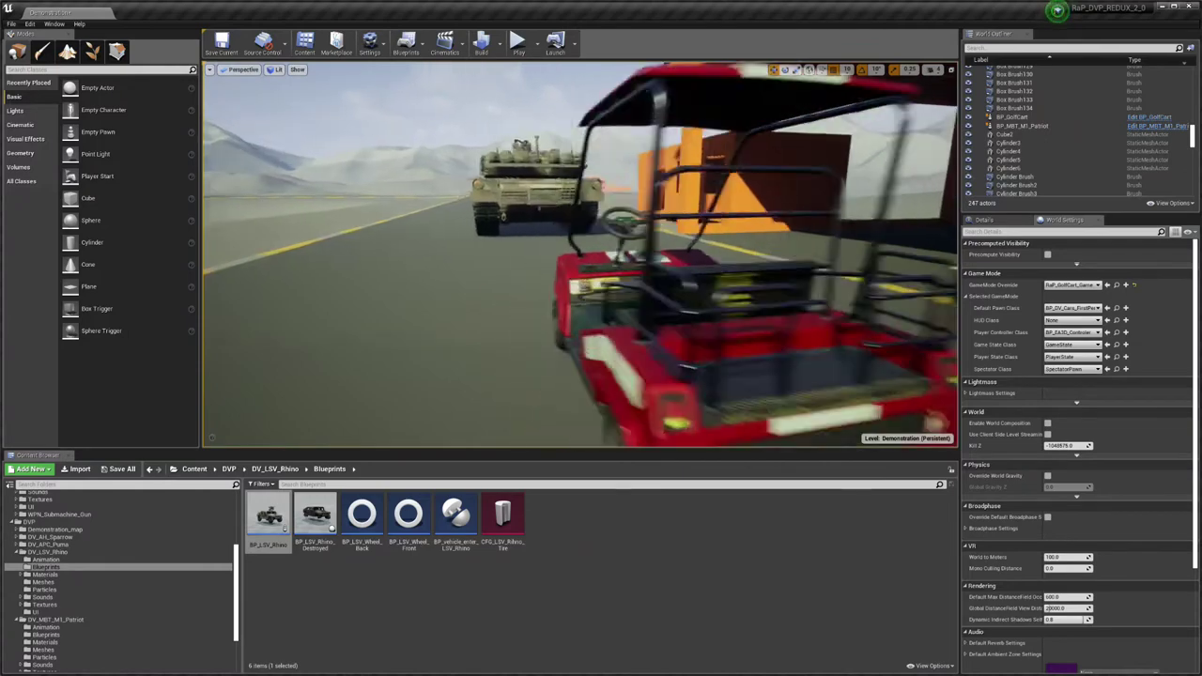
right_click_drag(609, 321, 609, 321)
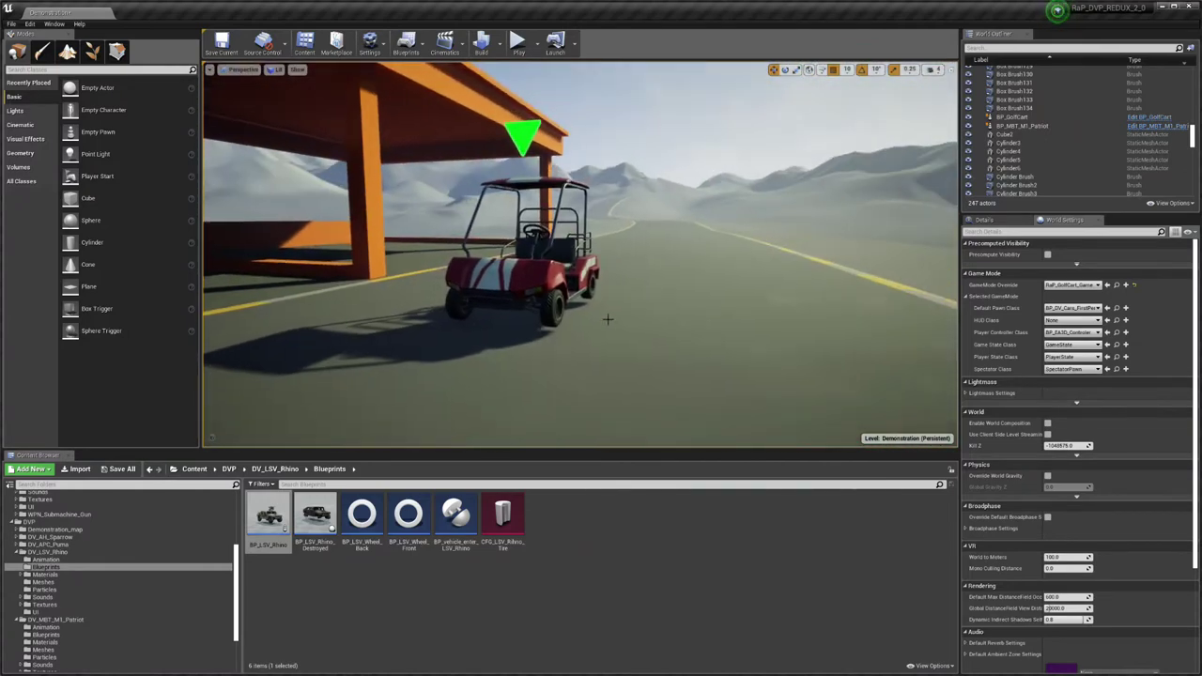
right_click_drag(579, 253, 579, 254)
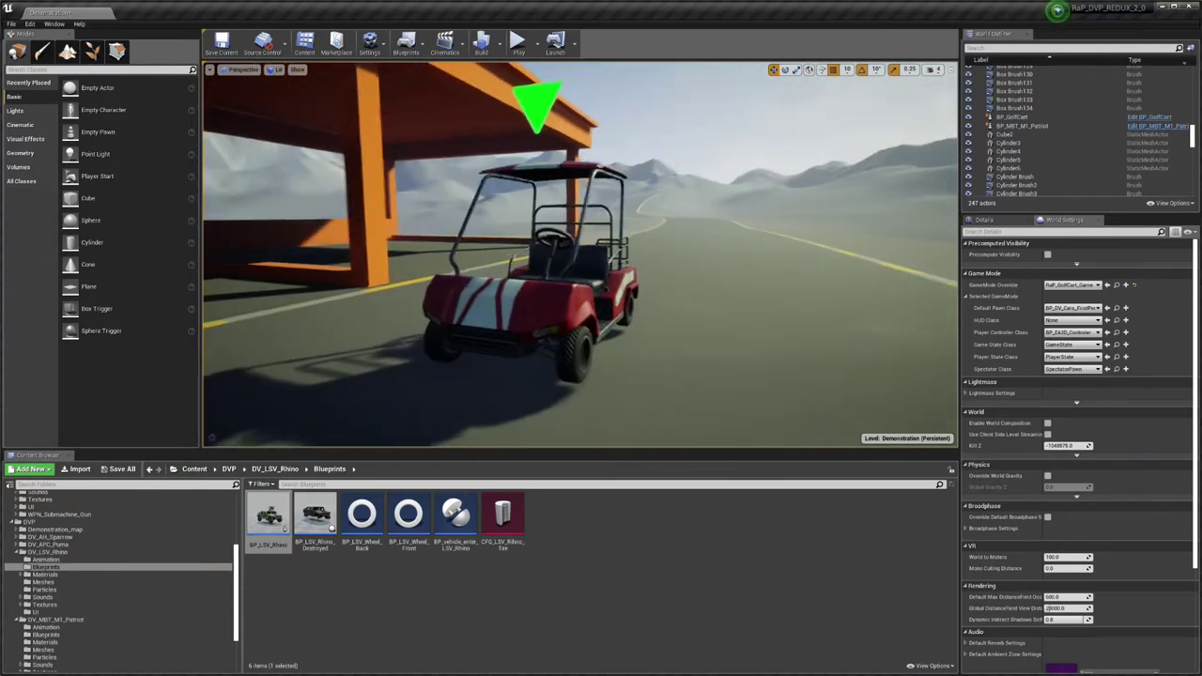
left_click(507, 310)
left_click(567, 122)
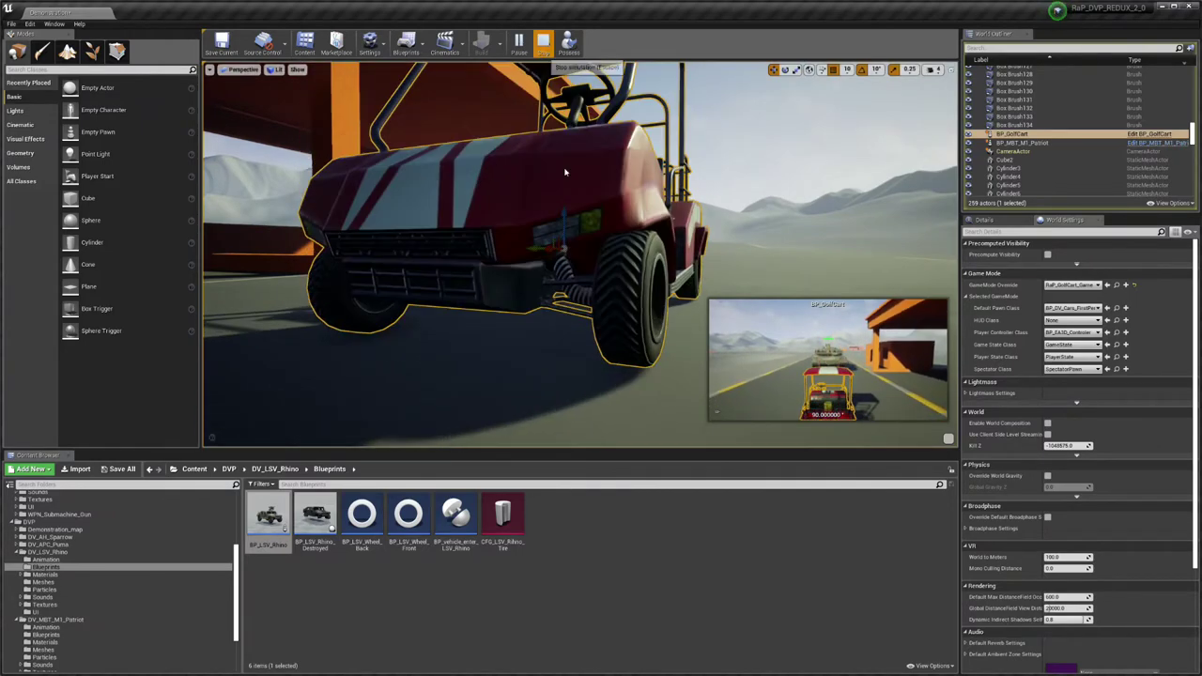
left_click(543, 42)
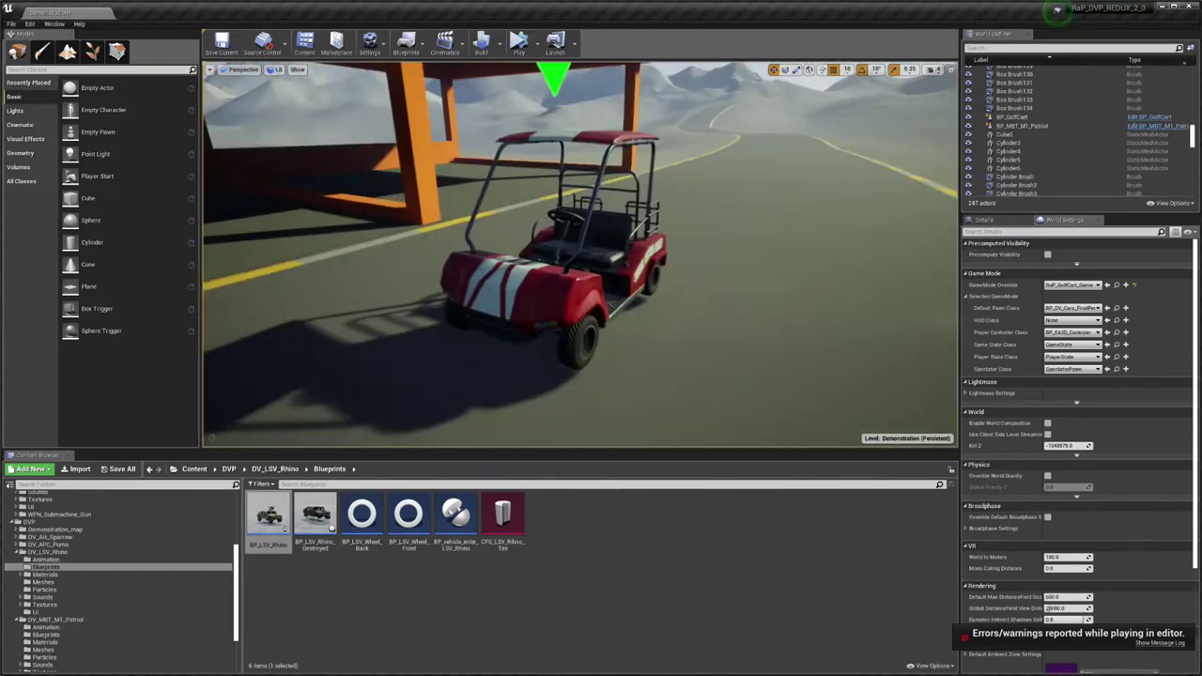
- Reselect BP_GolfCart and show its Car Color properties in the Details panel
left_click(1014, 117)
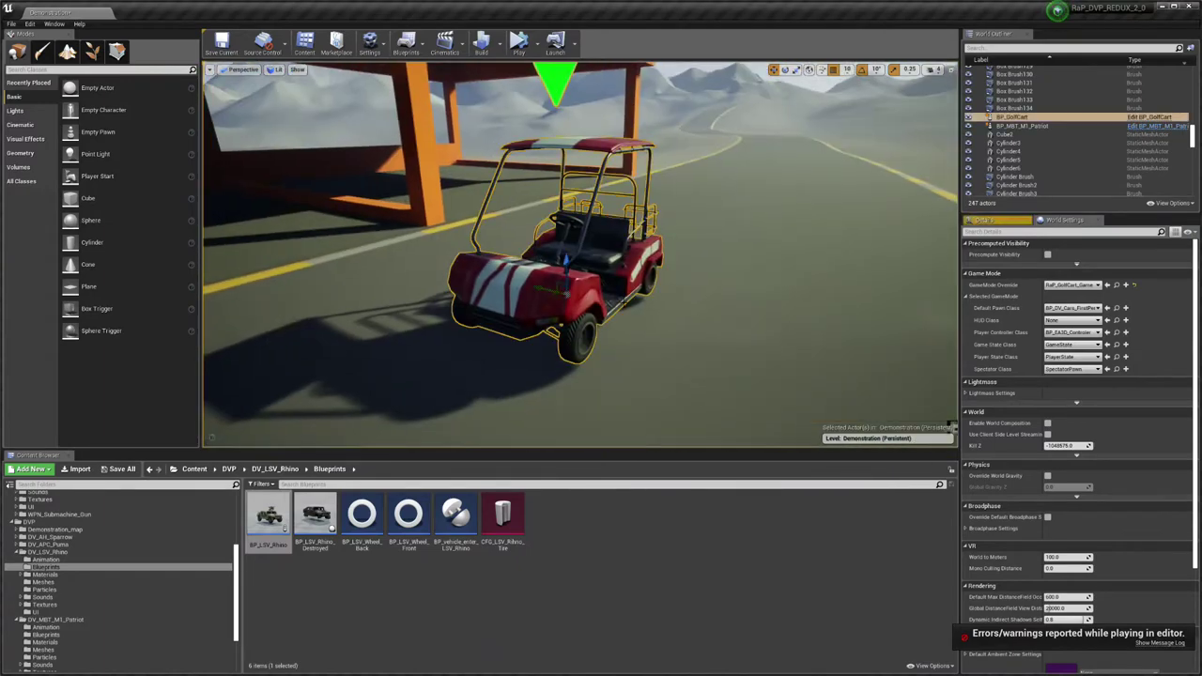
scroll(1040, 526, "down", 5)
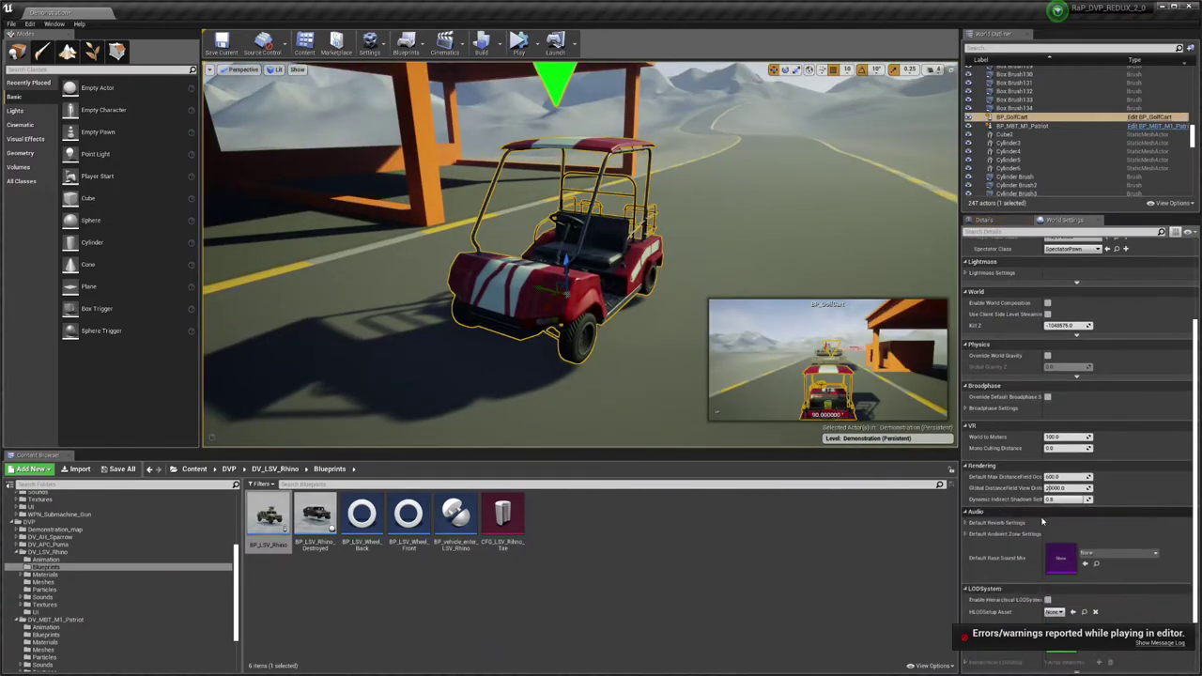
left_click(983, 220)
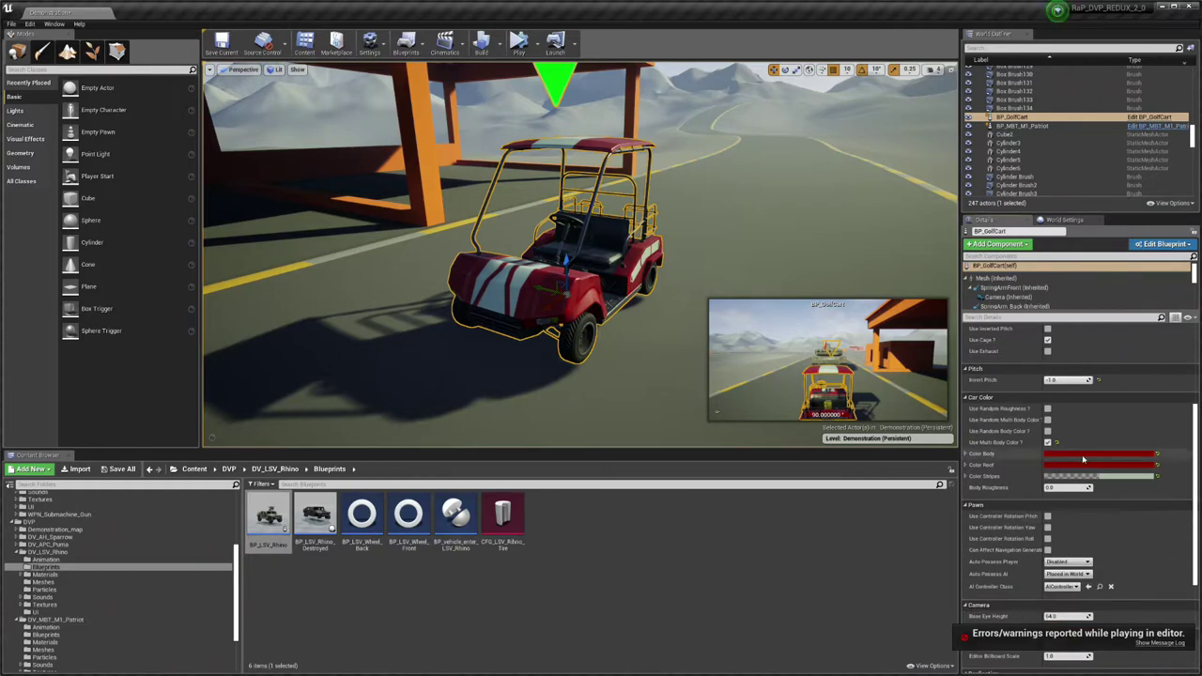
- Try a pink Color Body and another shade, then reset Color Body to its default red
left_click(1083, 458)
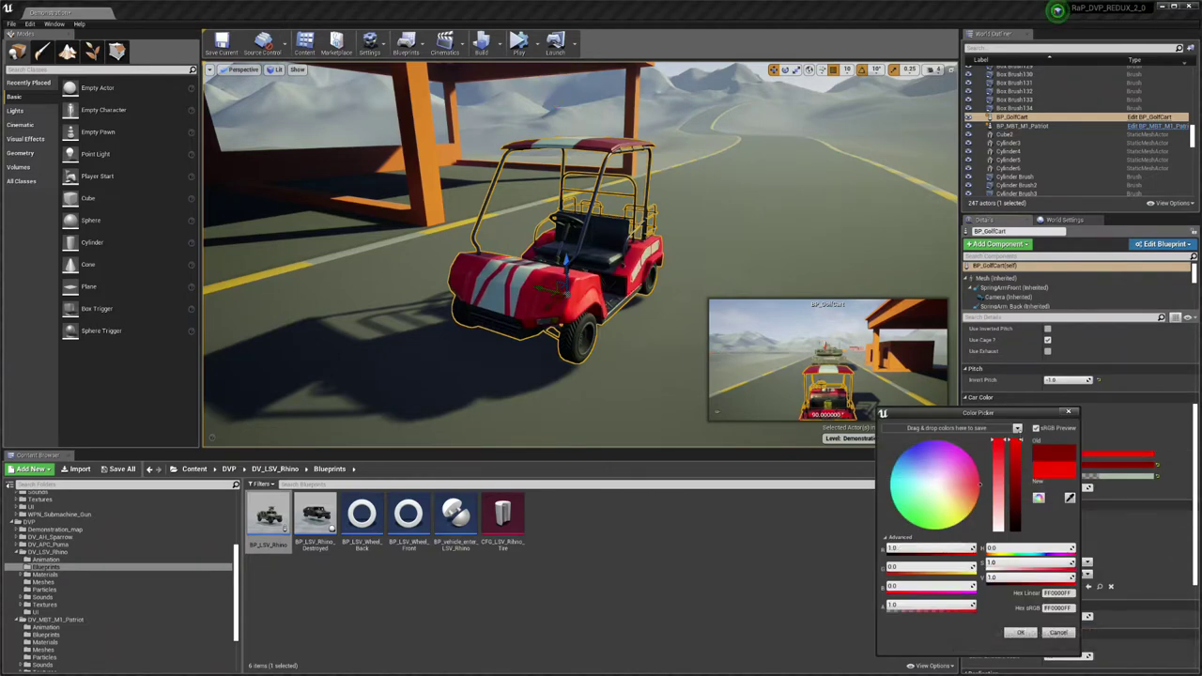
left_click_drag(1004, 458, 991, 453)
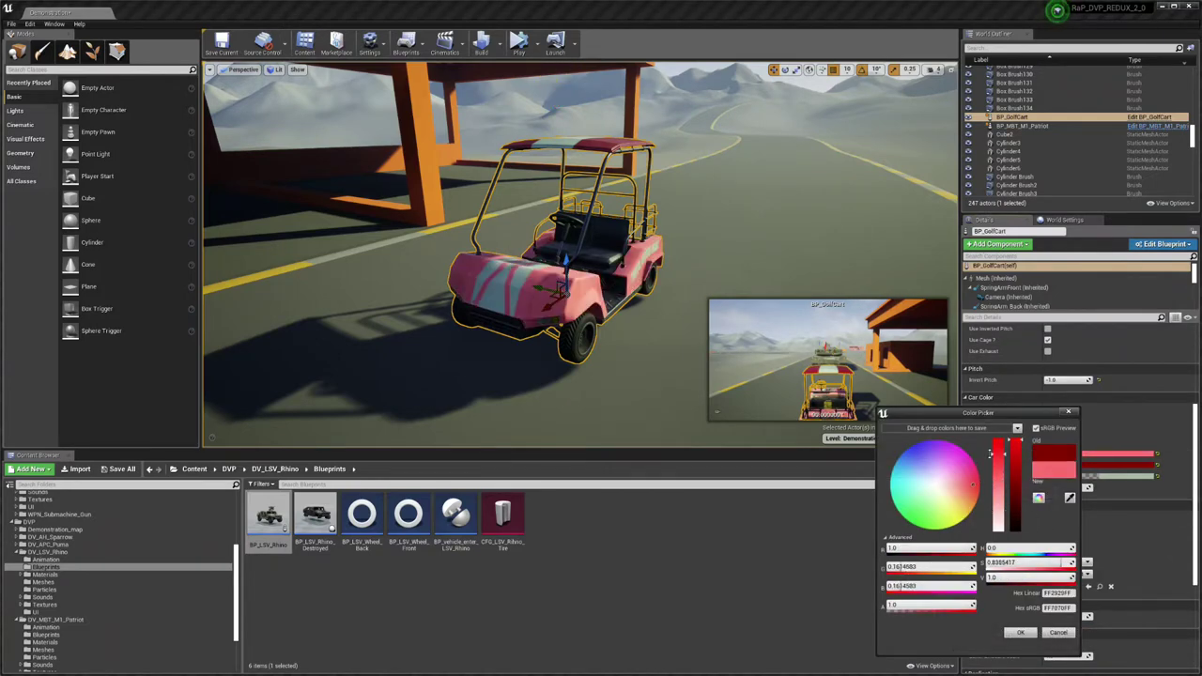
left_click(1021, 634)
left_click(1080, 466)
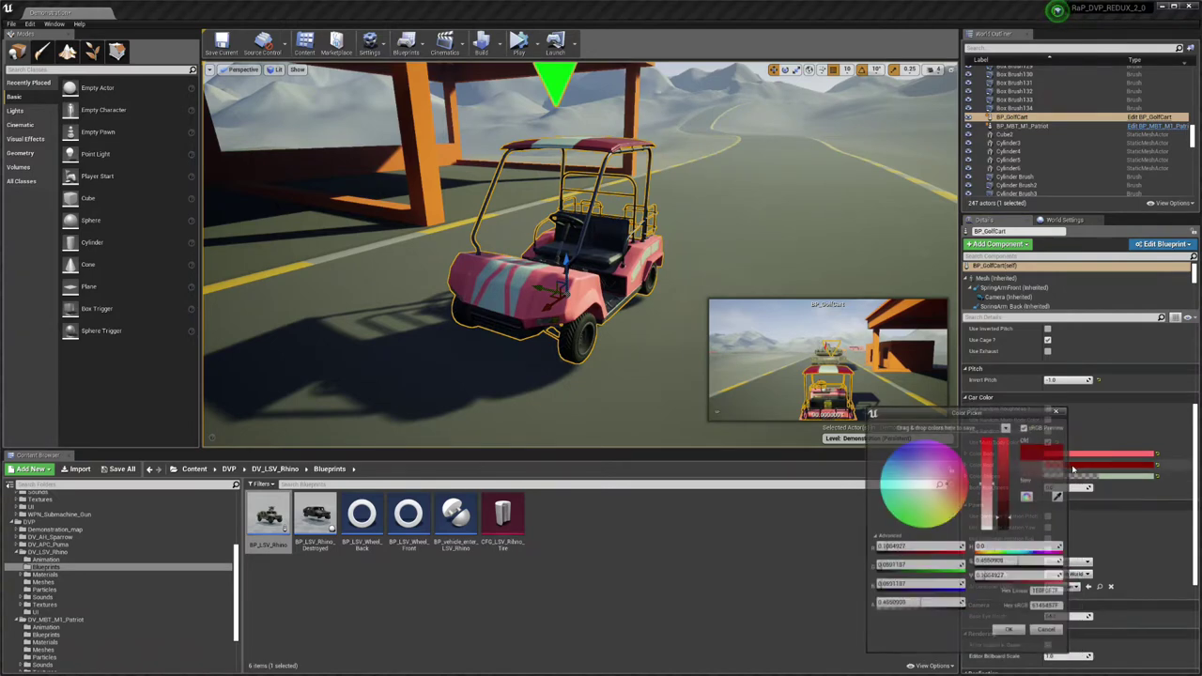
left_click(1013, 633)
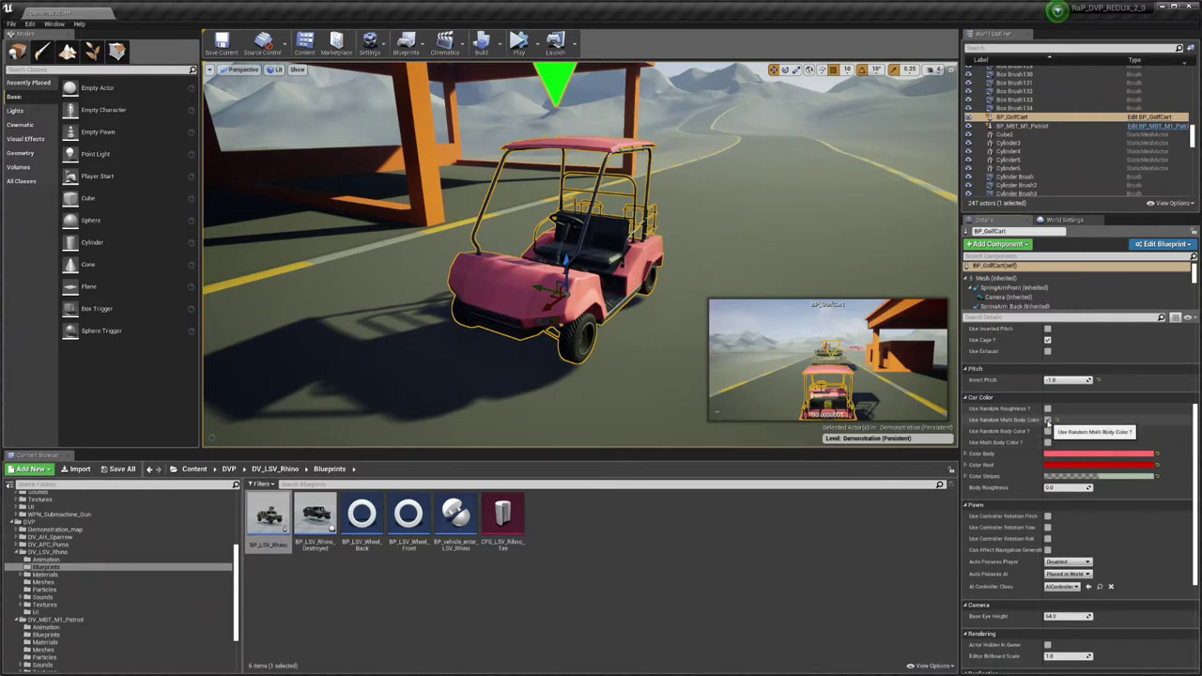
left_click(1158, 454)
- Darken Color Body to dark red and Alt-drag a copy, BP_GolfCart2, beside it
left_click(1100, 455)
left_click_drag(1062, 441, 1061, 526)
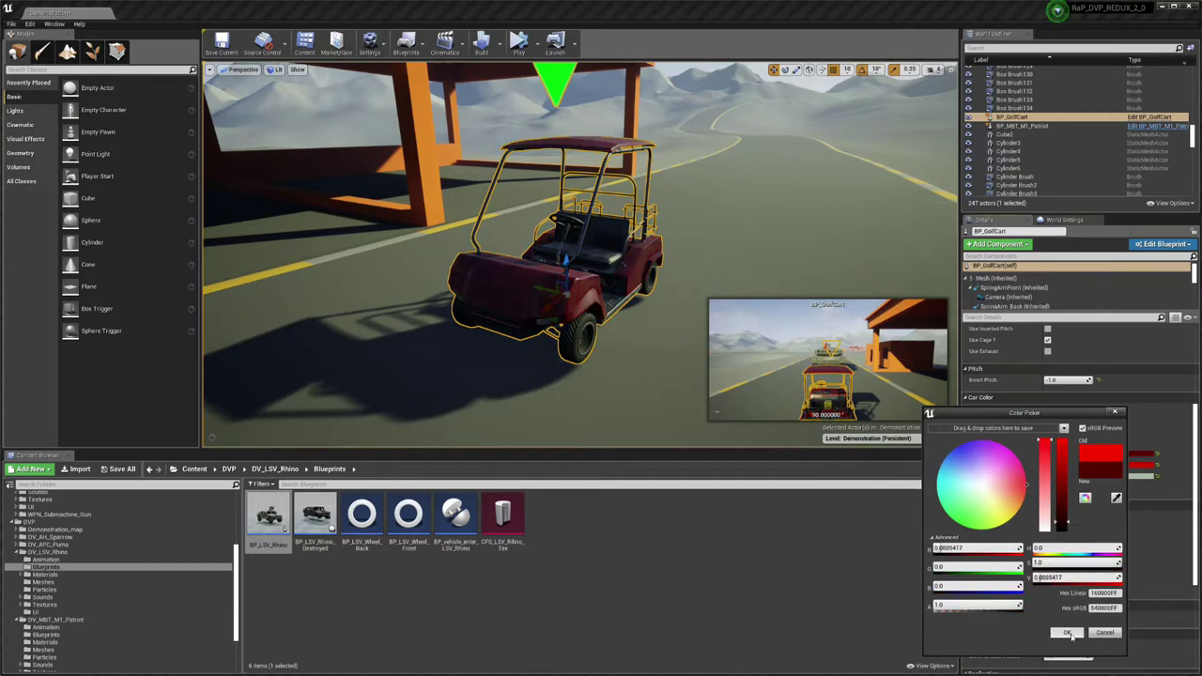
left_click(1069, 633)
left_click_drag(420, 296, 620, 281, "alt")
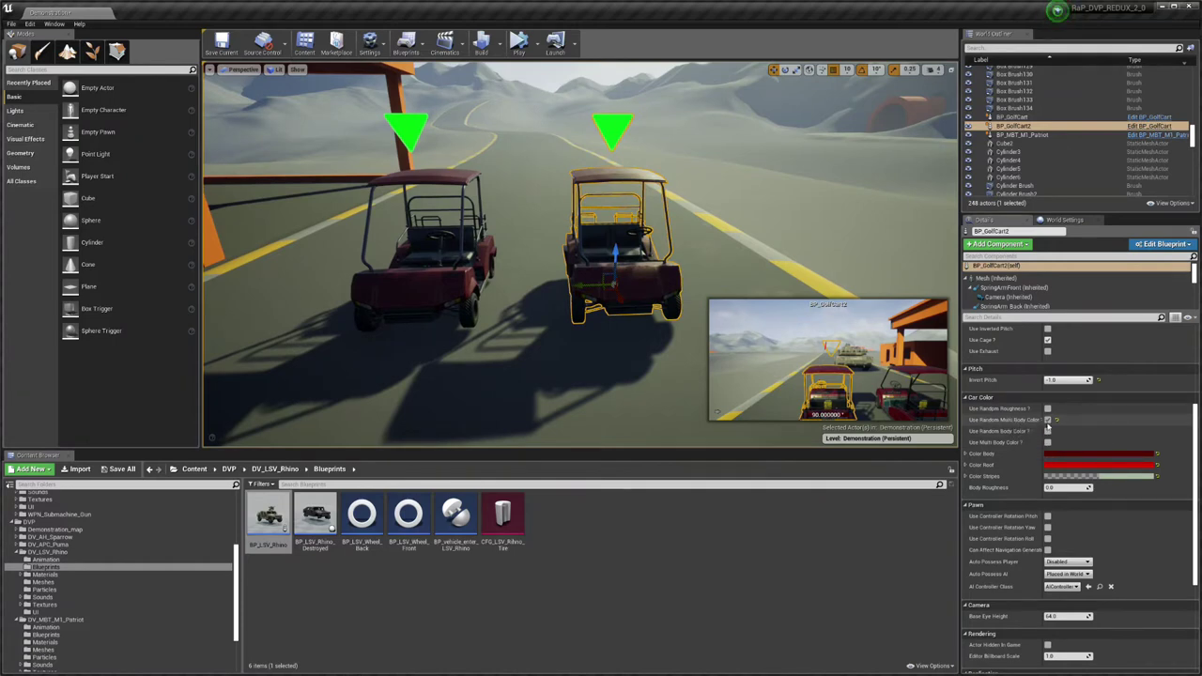
- Start and stop the level simulation several times
left_click(534, 41)
left_click(601, 126)
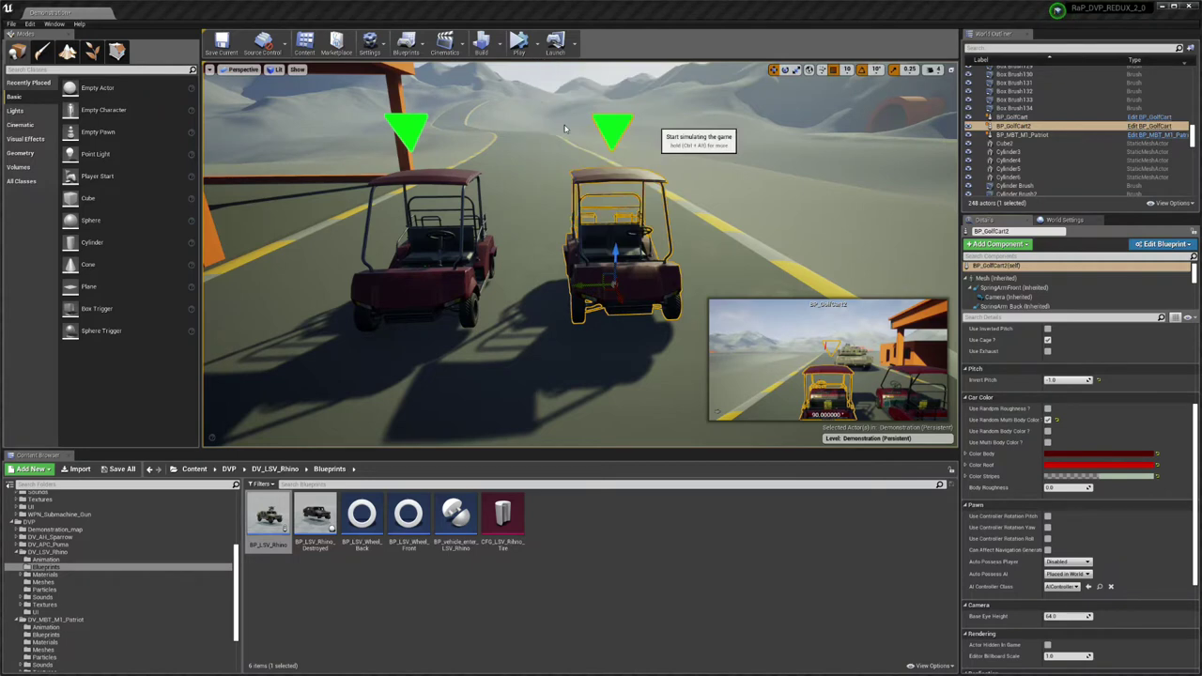
left_click(543, 41)
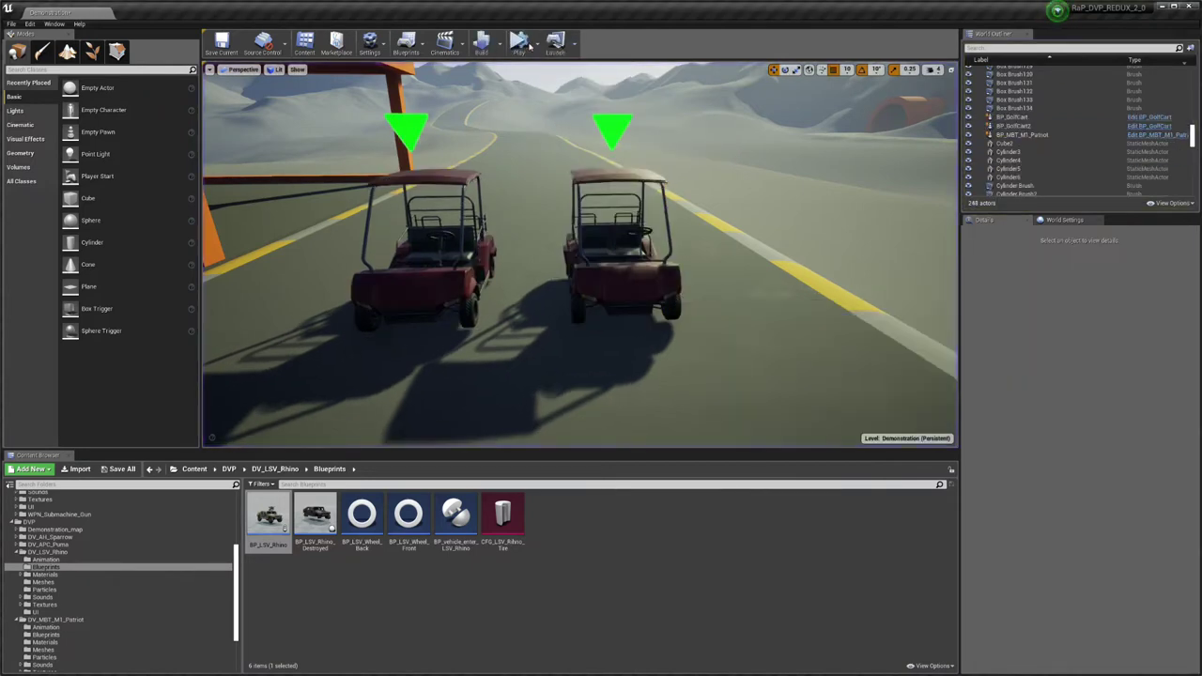
left_click(527, 52)
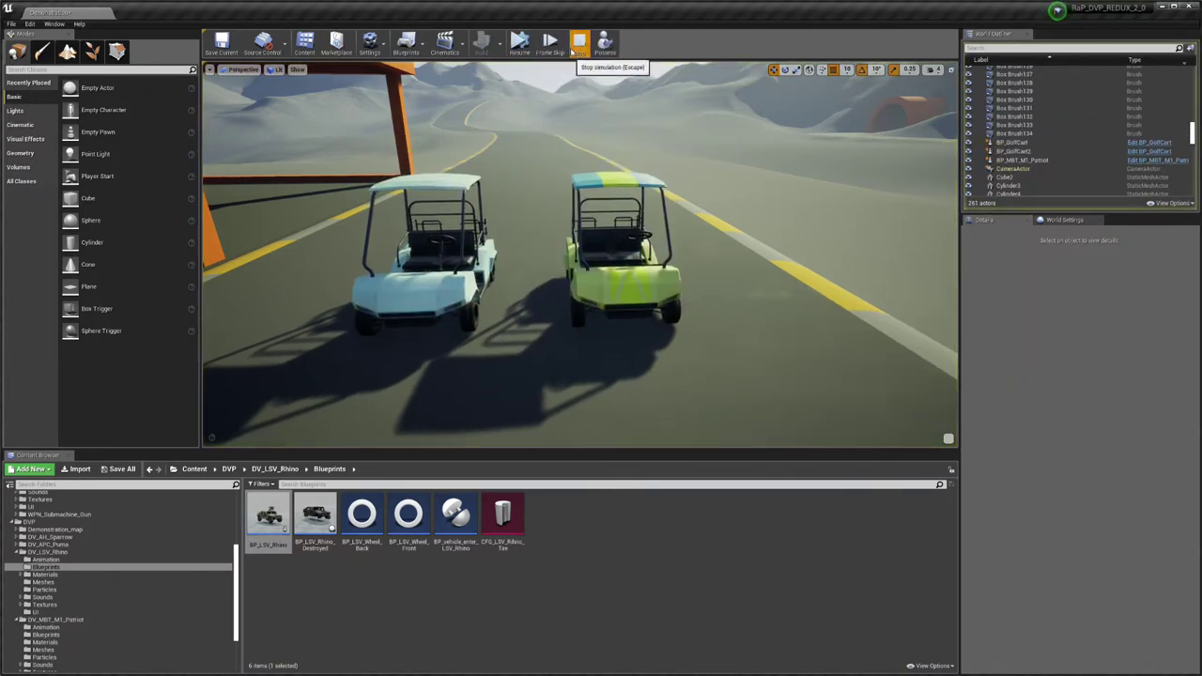
left_click(575, 47)
left_click(528, 52)
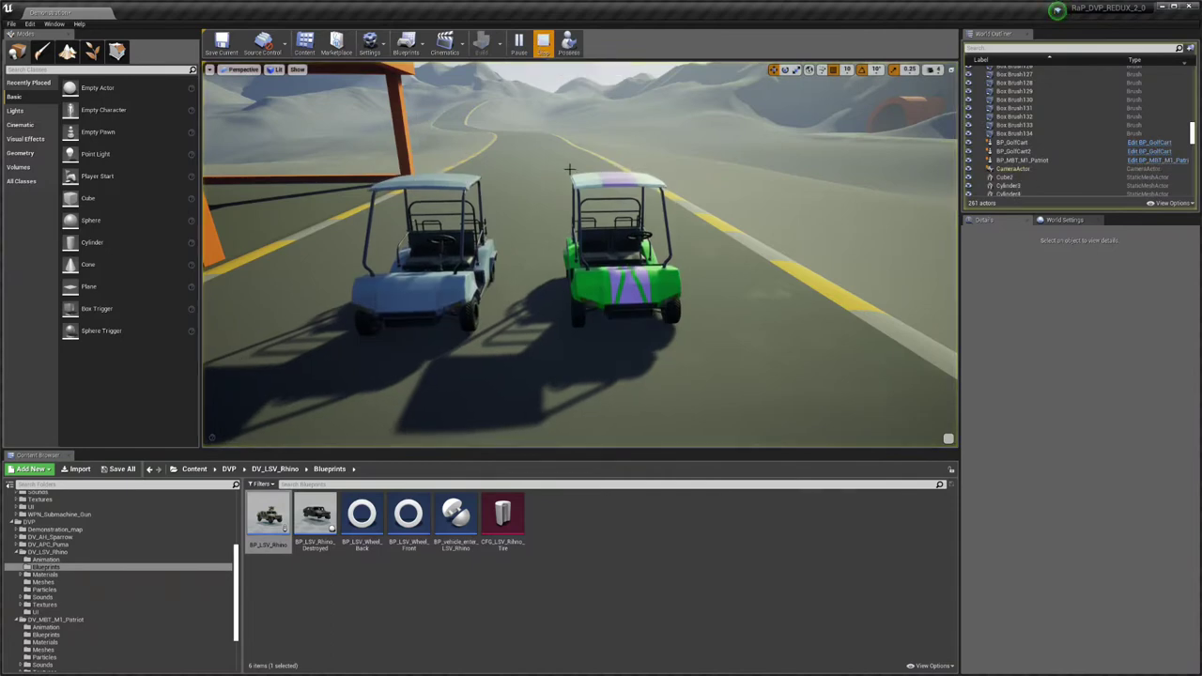
key("Escape")
- Duplicate the right-hand cart into BP_GolfCart3 beside the row, then bring up play-mode options
left_click(610, 225)
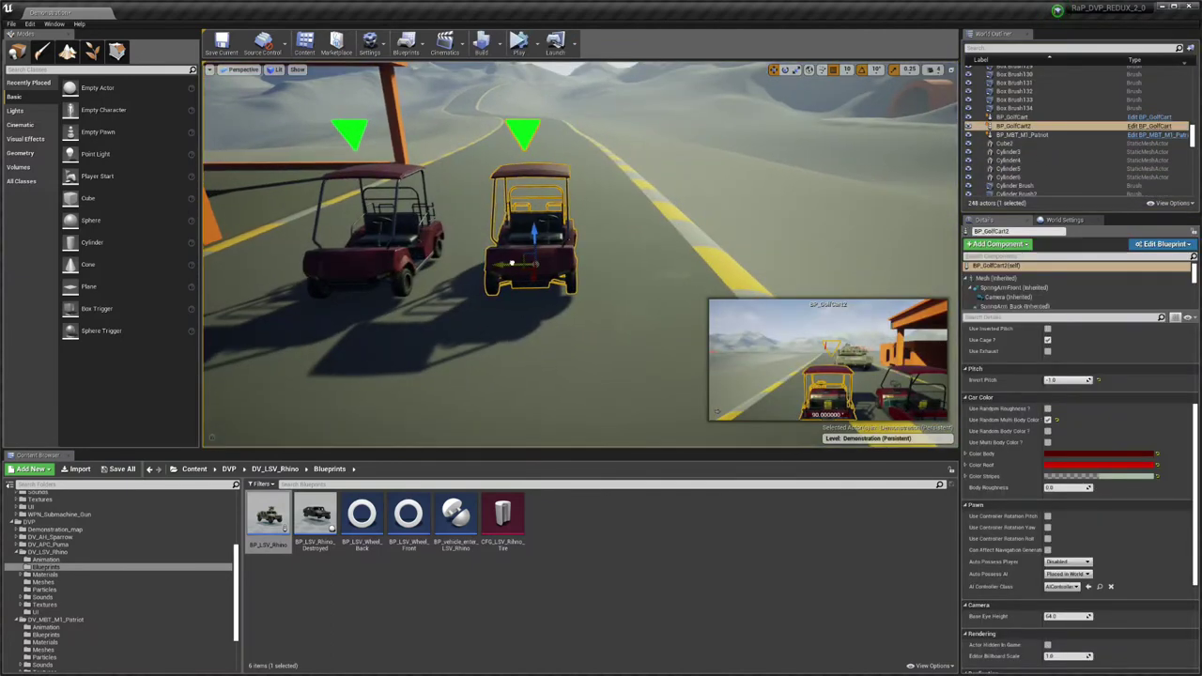
left_click_drag(513, 263, 667, 258, "alt")
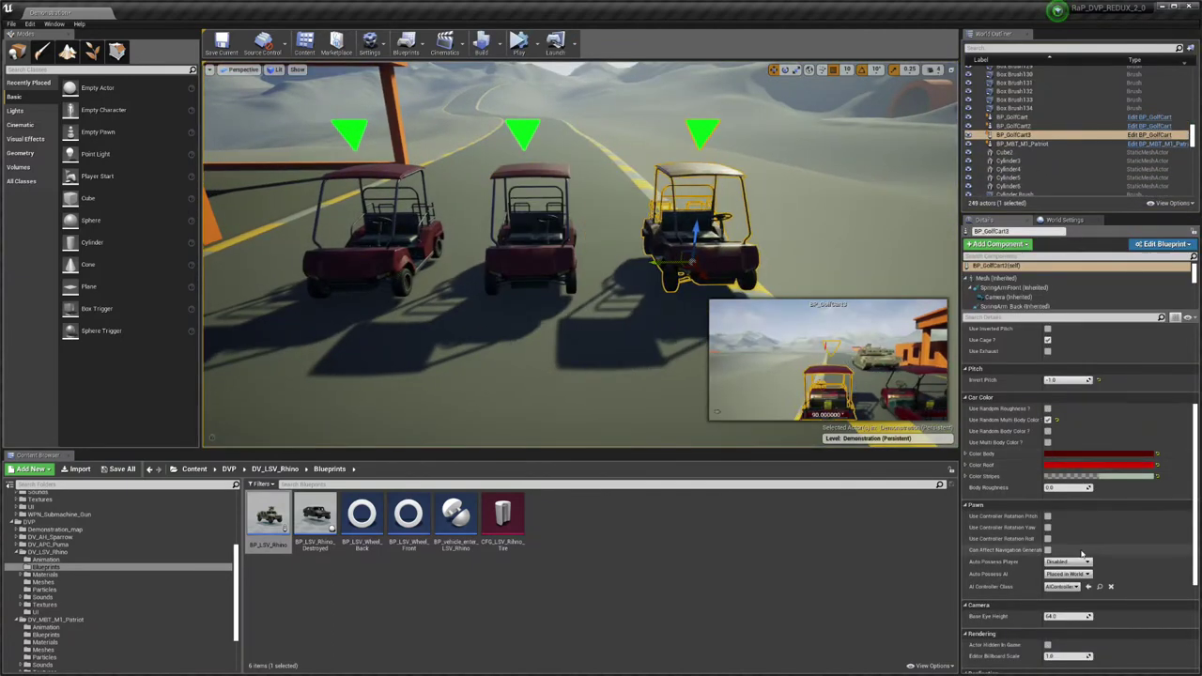
mouse_move(375, 194)
right_mouse_down()
mouse_move(413, 103)
mouse_move(451, 132)
right_mouse_up()
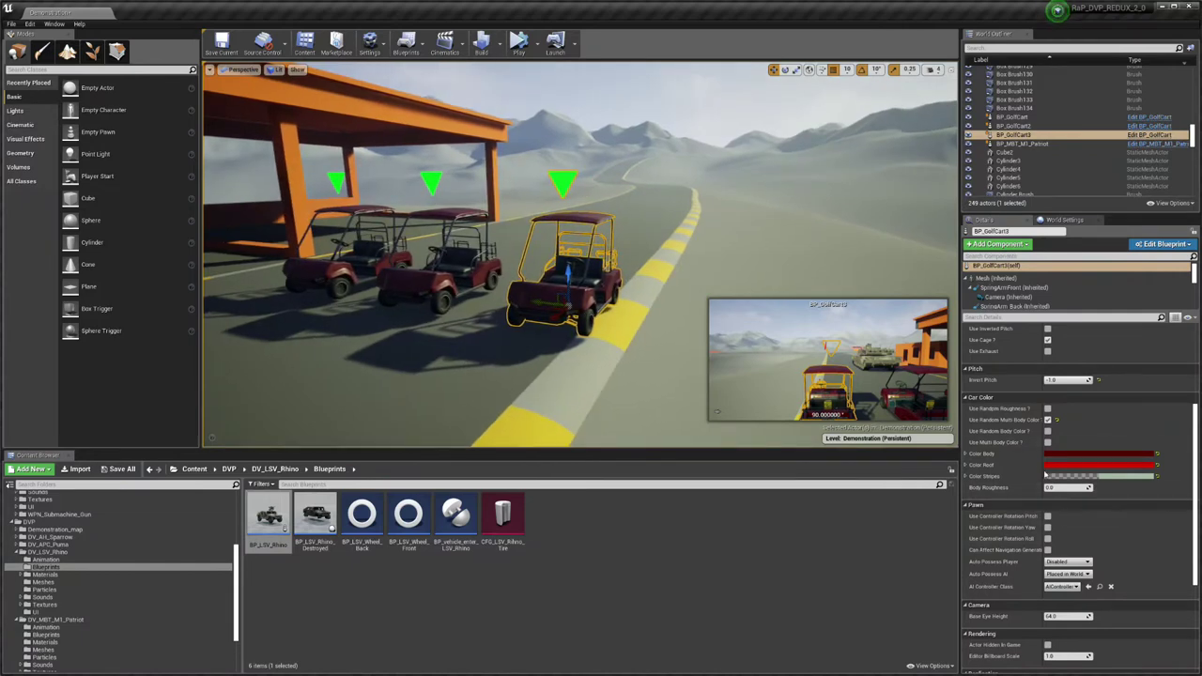
scroll(1034, 472, "up", 2)
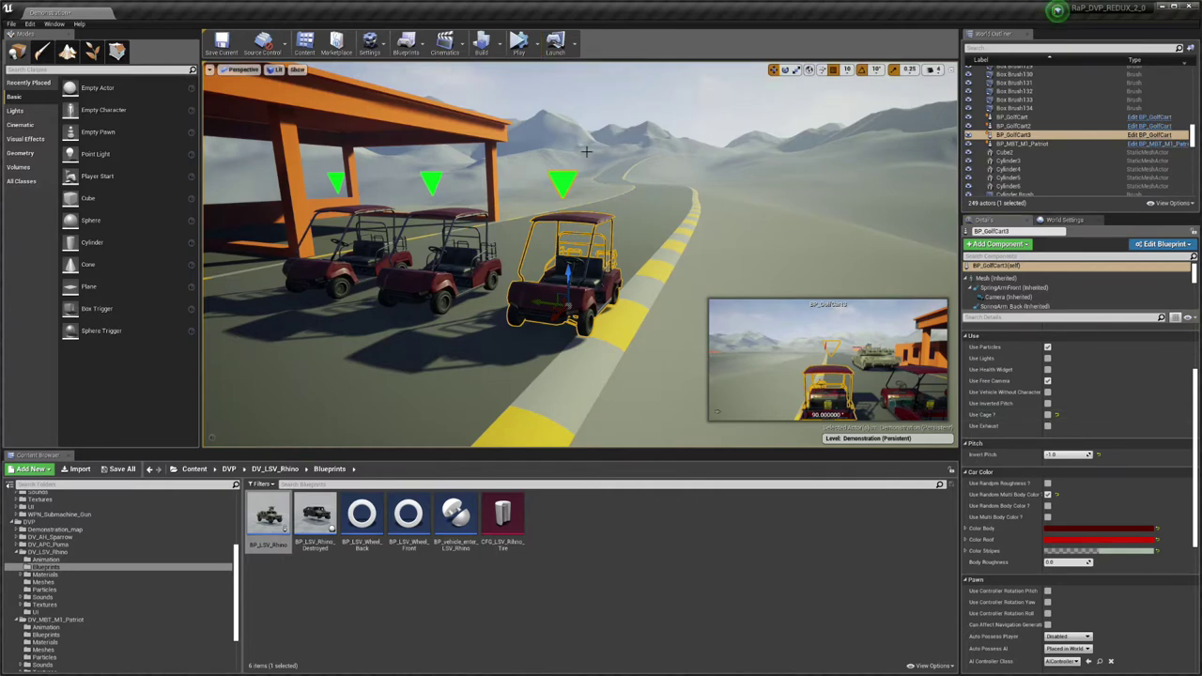
left_click(536, 41)
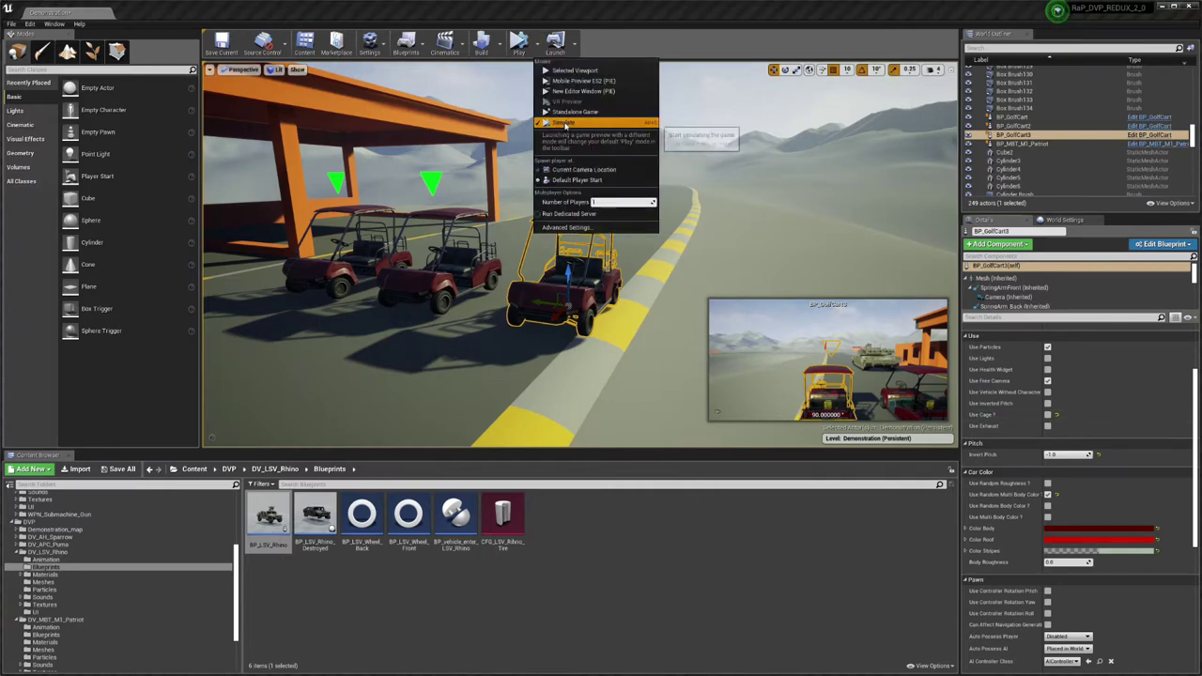
- Start simulating and focus the view on the purple cart with orange stripes
left_click(564, 126)
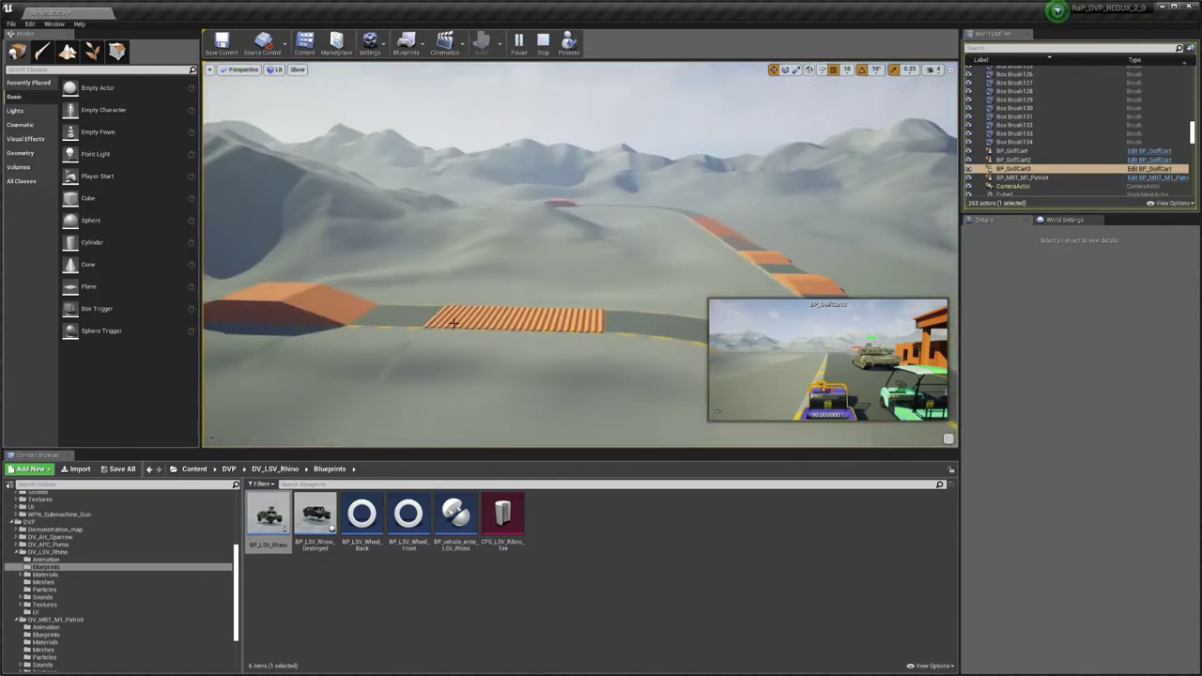
right_click_drag(705, 238, 677, 230)
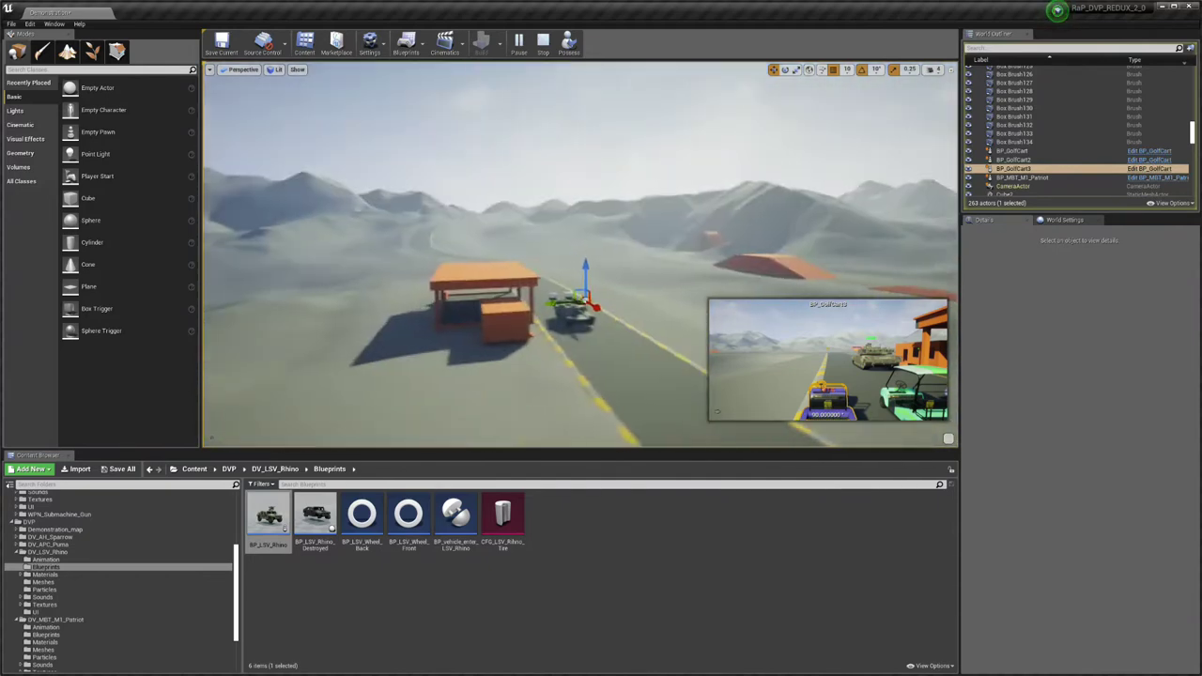
key("f")
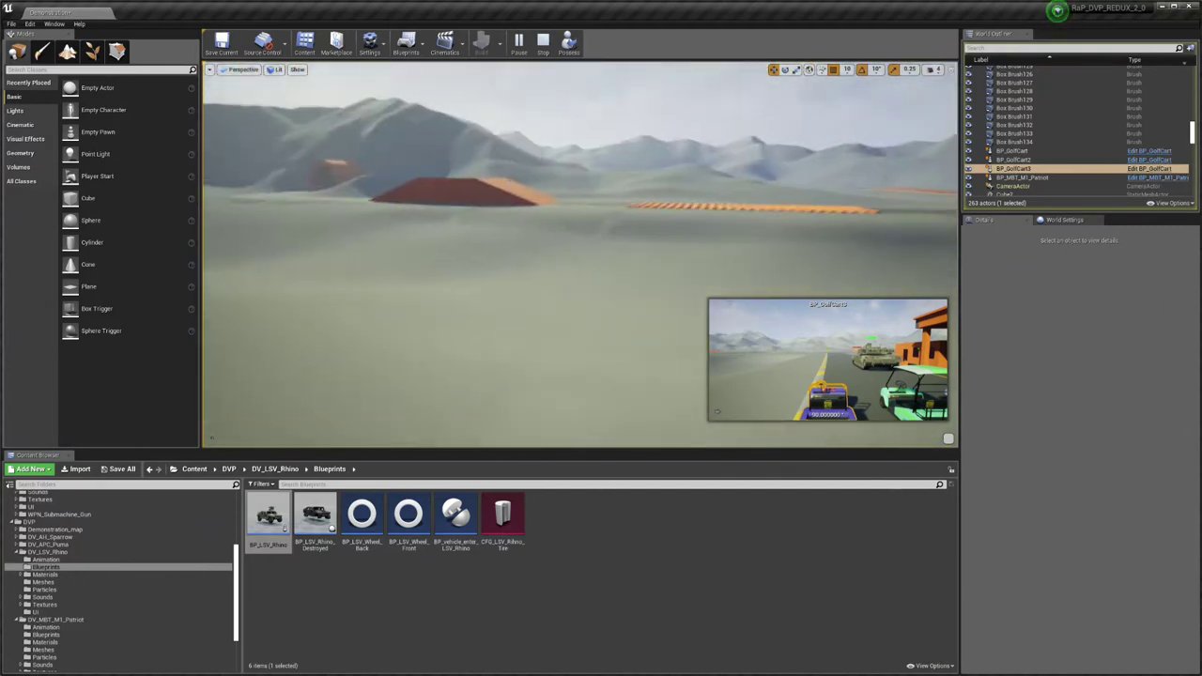
- Fly the camera around the orange ramp and road, ending back on the row of carts
right_click_drag(373, 214, 373, 245)
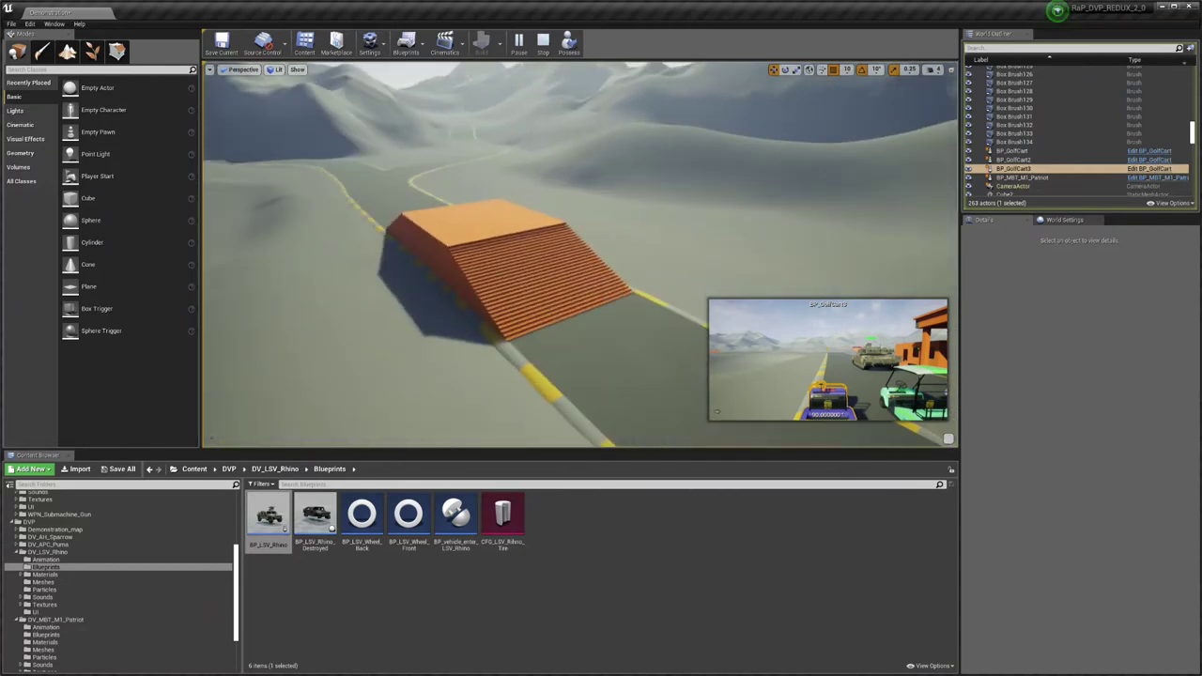
right_click_drag(525, 273, 529, 271)
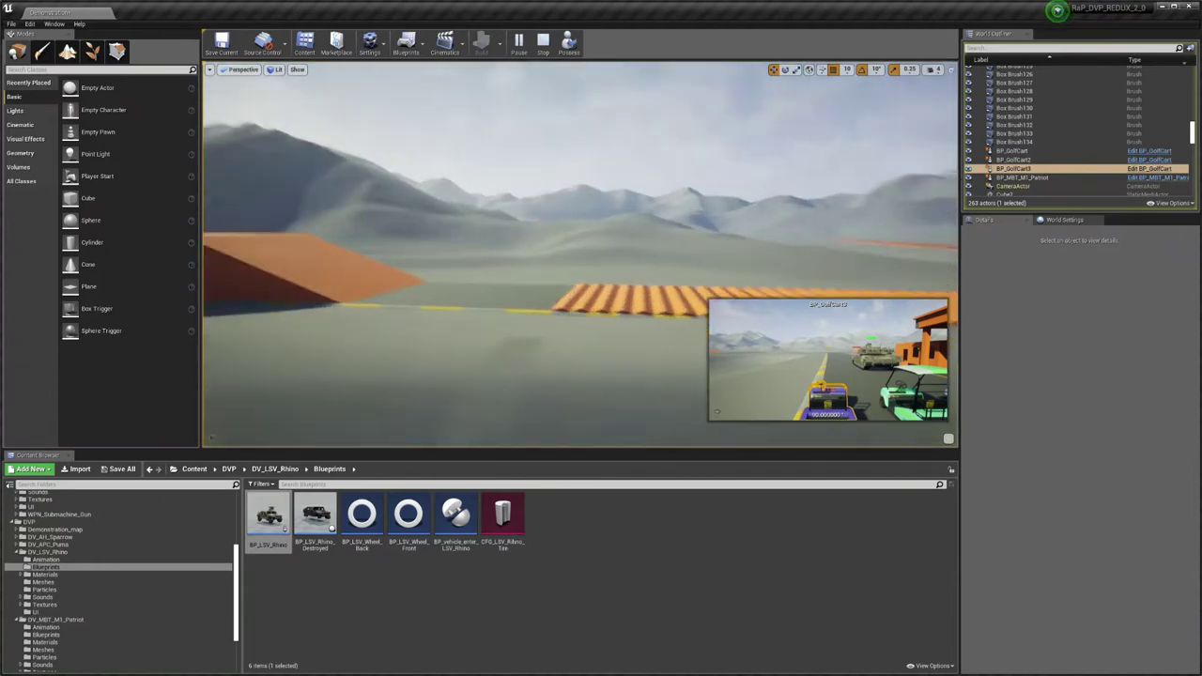
right_click_drag(627, 246, 601, 249)
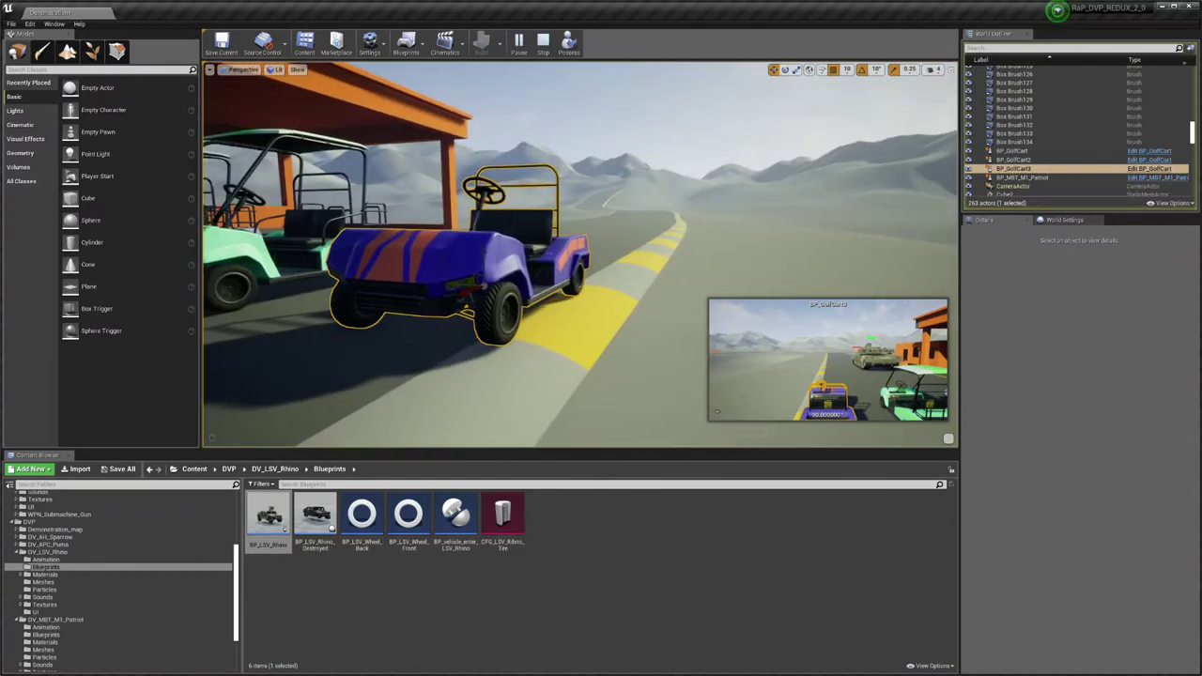
right_click_drag(601, 249, 602, 249)
right_click_drag(674, 241, 666, 256)
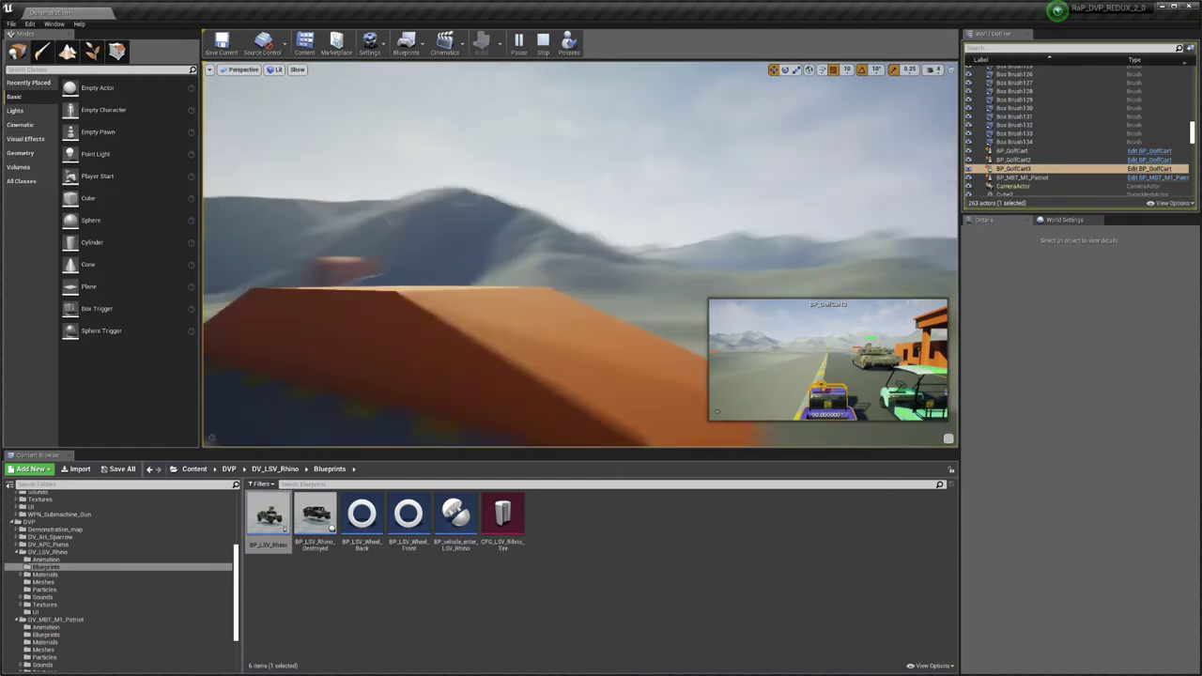
right_click_drag(396, 340, 396, 340)
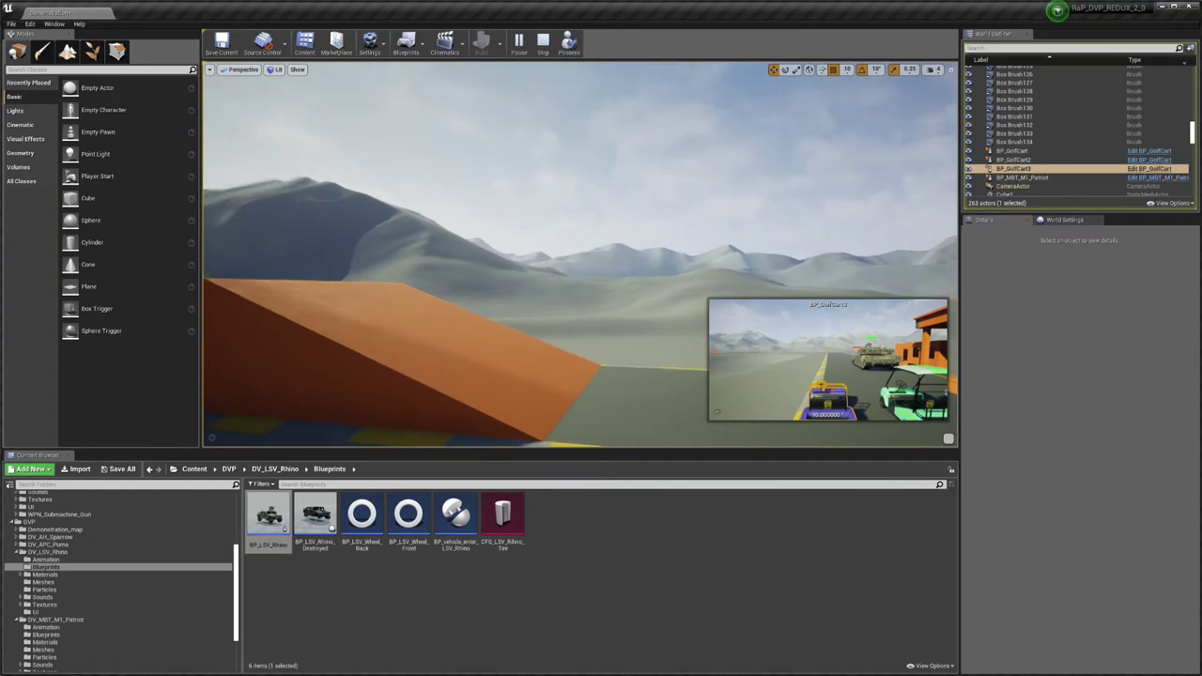
right_click_drag(593, 391, 592, 392)
right_click_drag(429, 297, 489, 311)
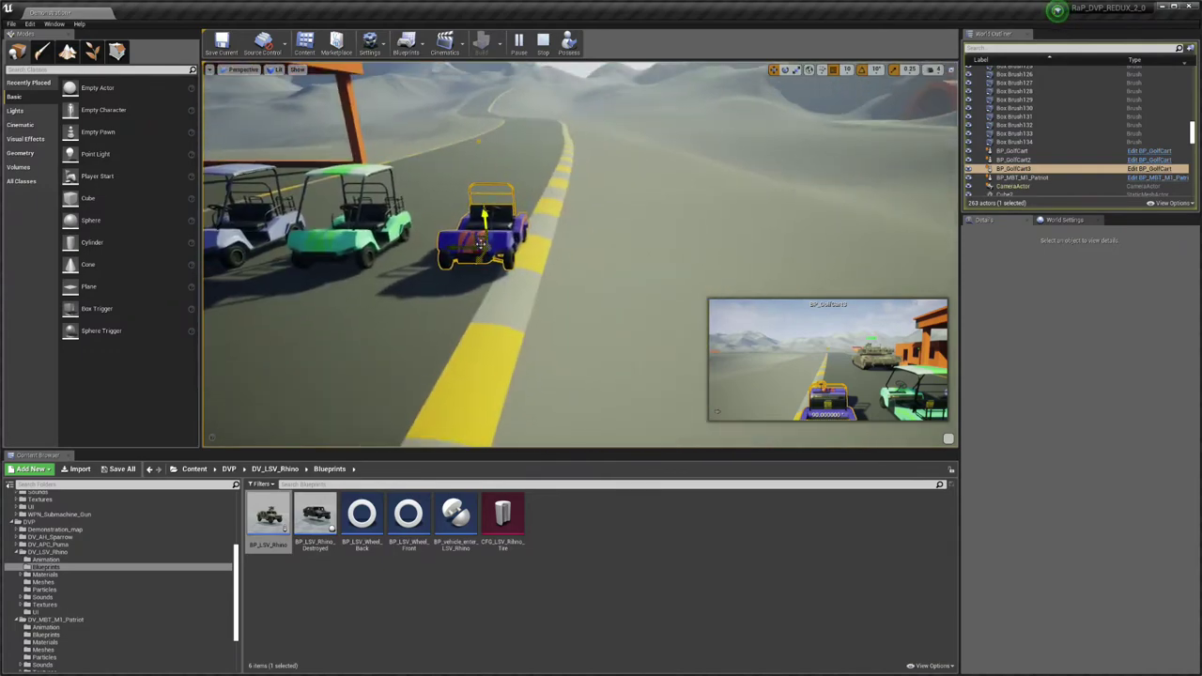
- Place BP_GolfCart_Destroyed on the road beside the carts, stop simulating and close the message log
left_click(491, 242)
key("ctrl+b")
mouse_move(315, 515)
left_mouse_down()
mouse_move(422, 366)
mouse_move(578, 292)
left_mouse_up()
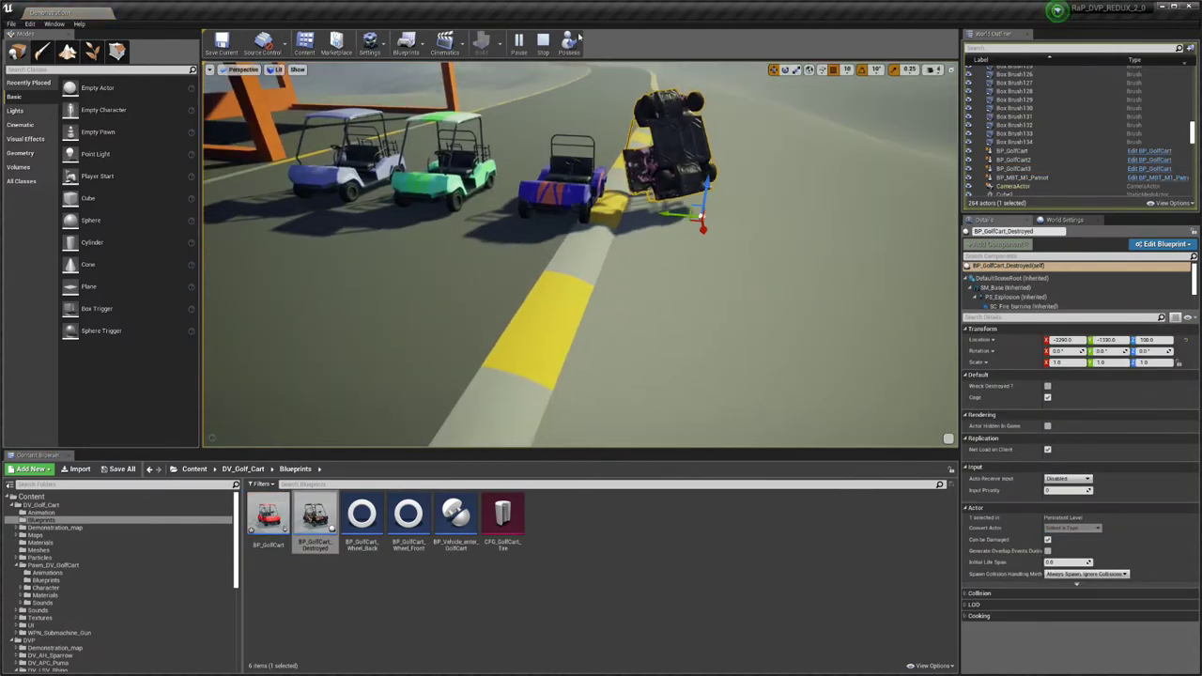
key("Escape")
left_click(821, 190)
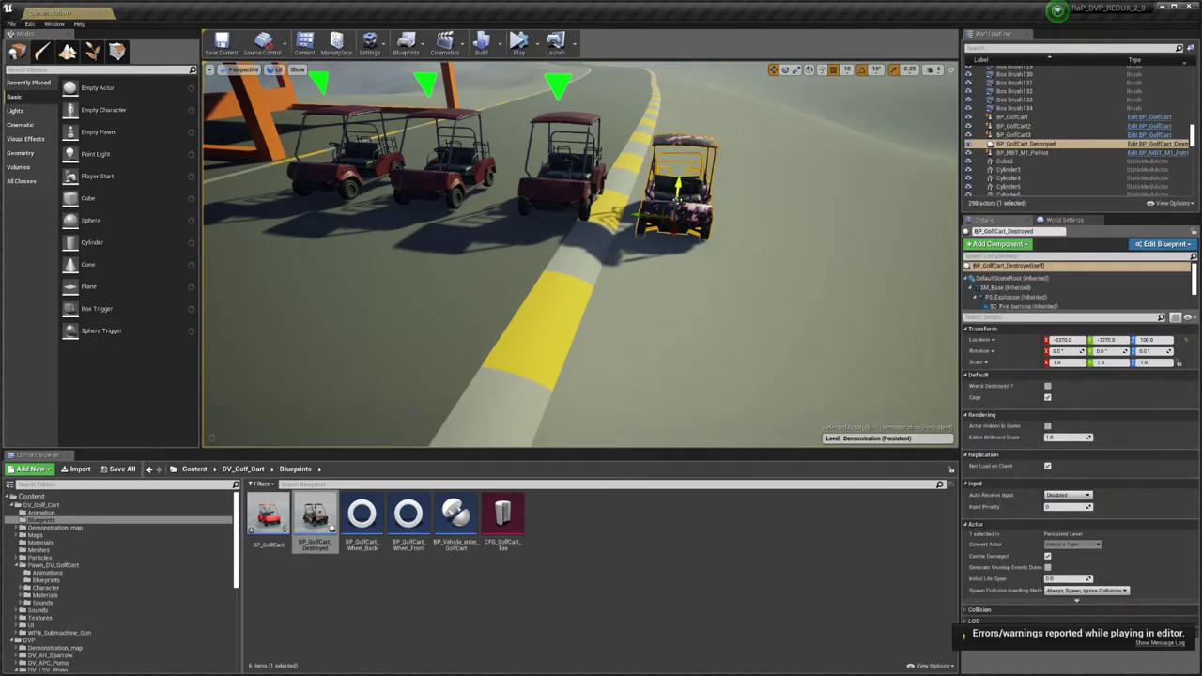
- Simulate to watch the camouflage wreck burst into flames, then stop and restore it
mouse_move(661, 189)
right_mouse_down()
mouse_move(845, 192)
mouse_move(564, 282)
mouse_move(526, 272)
right_mouse_up()
key("w")
key("s")
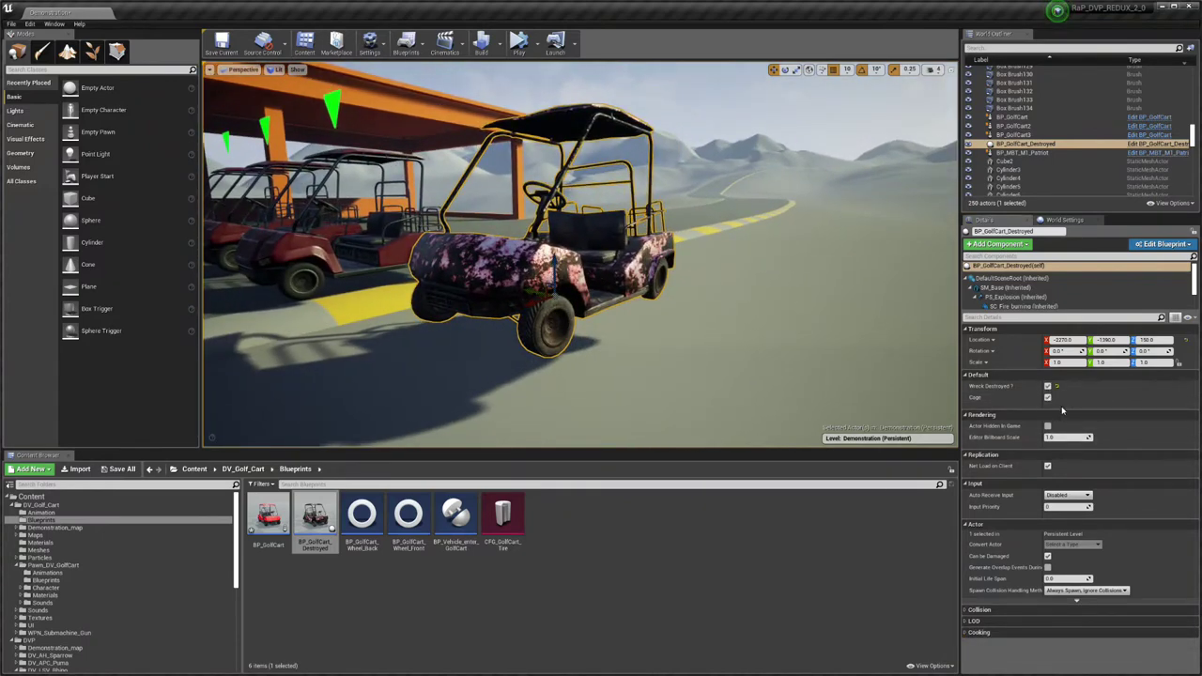
left_click(537, 47)
left_click(557, 122)
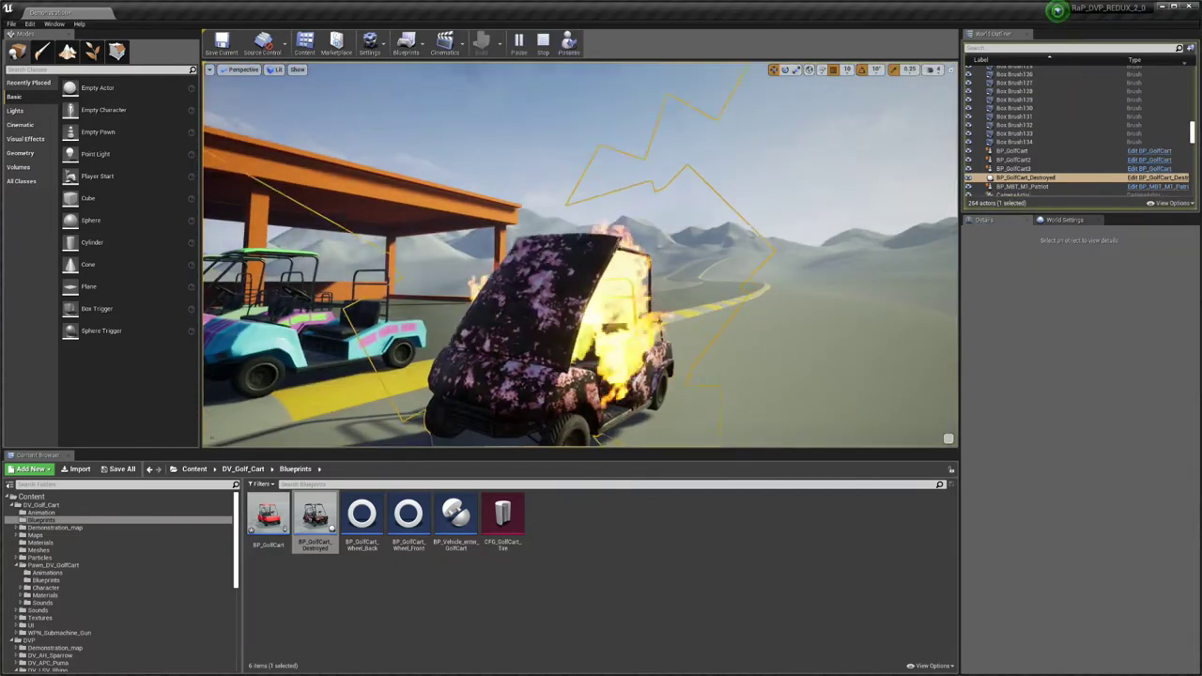
mouse_move(581, 253)
right_mouse_down()
mouse_move(488, 254)
mouse_move(508, 300)
mouse_move(489, 282)
right_mouse_up()
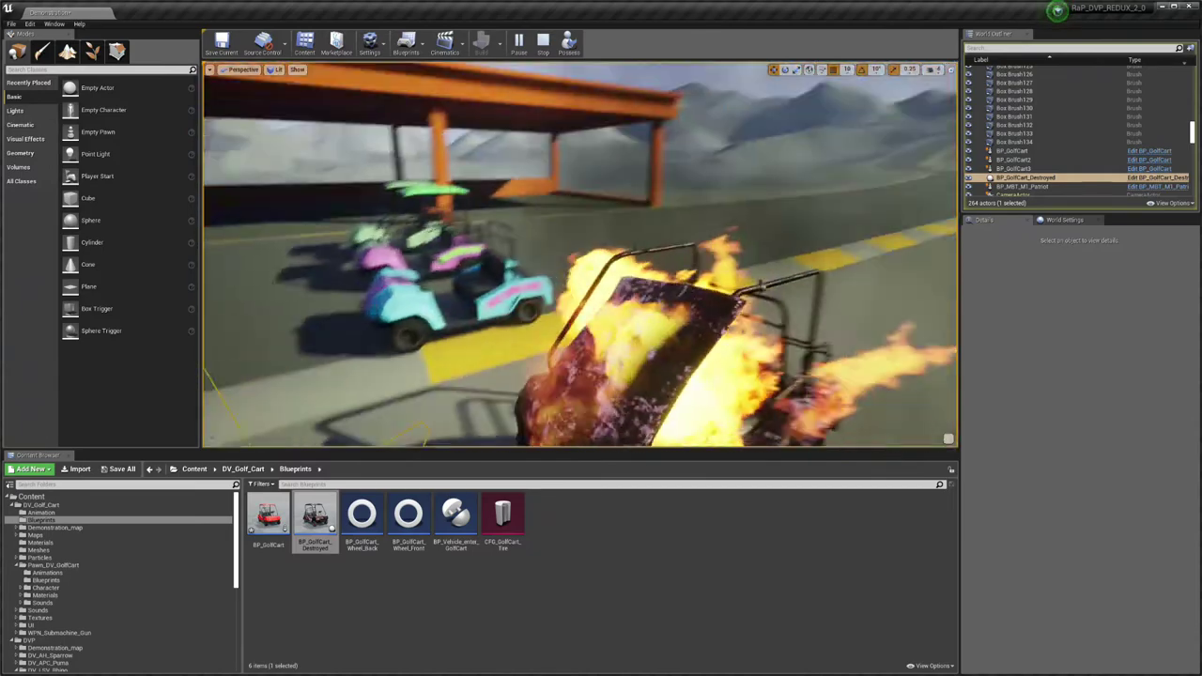
left_click(543, 41)
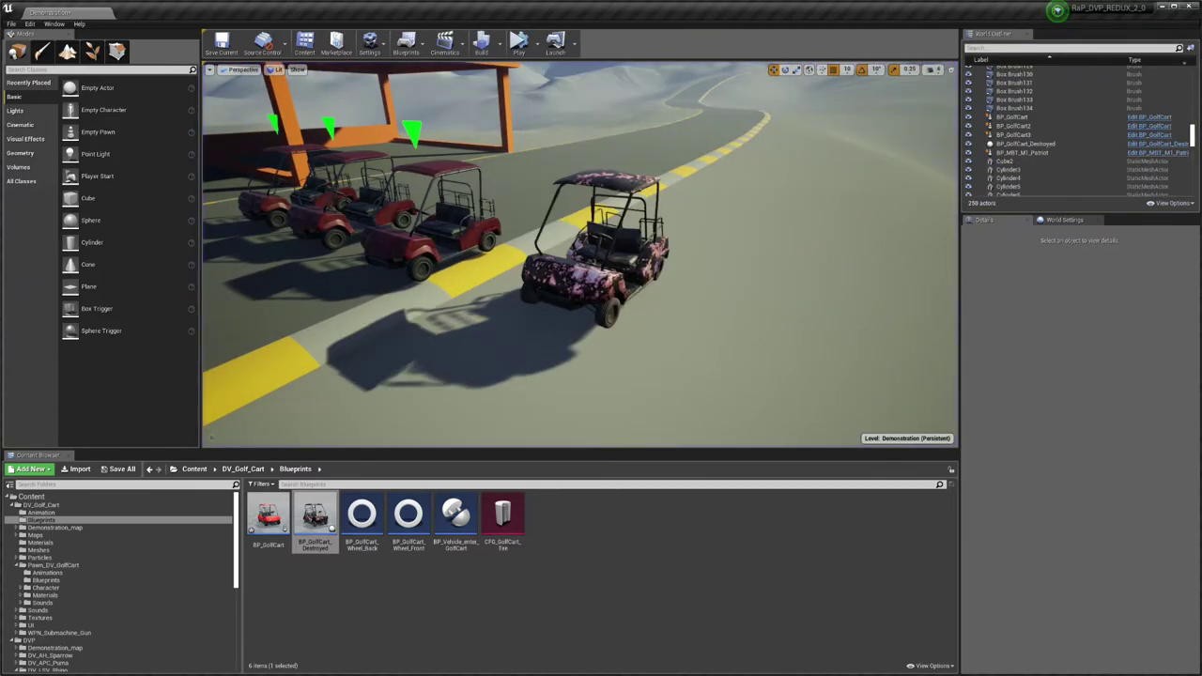
right_click_drag(602, 253, 652, 247)
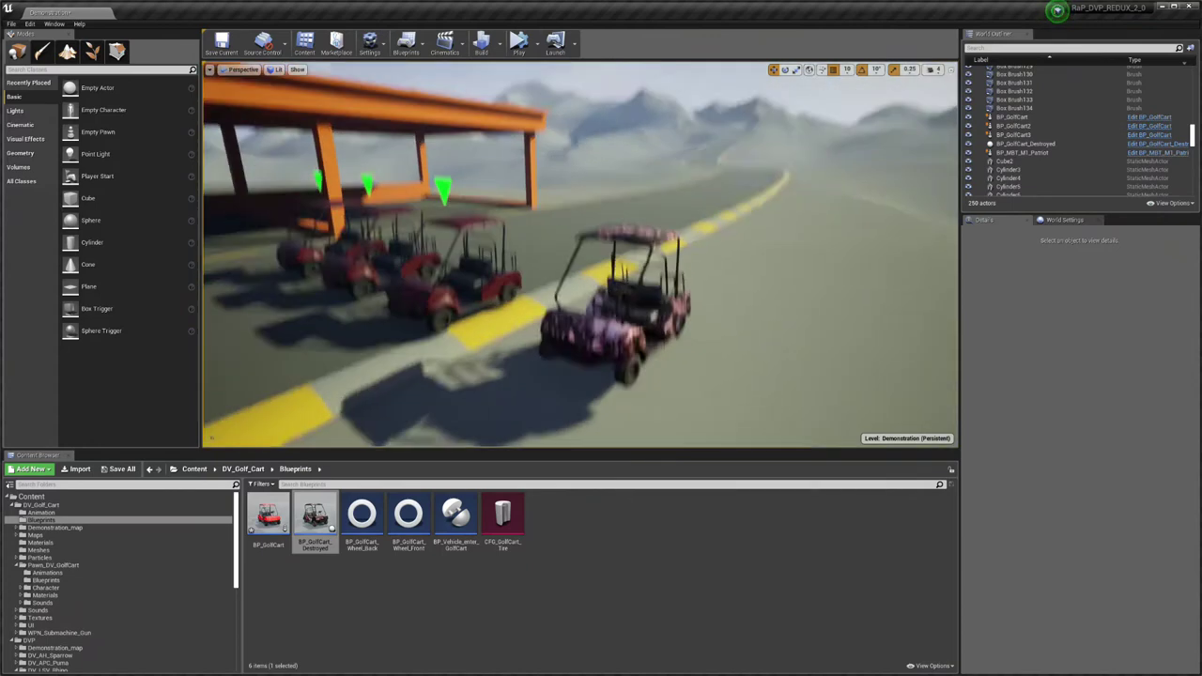
mouse_move(567, 275)
right_mouse_down()
mouse_move(630, 289)
mouse_move(564, 270)
right_mouse_up()
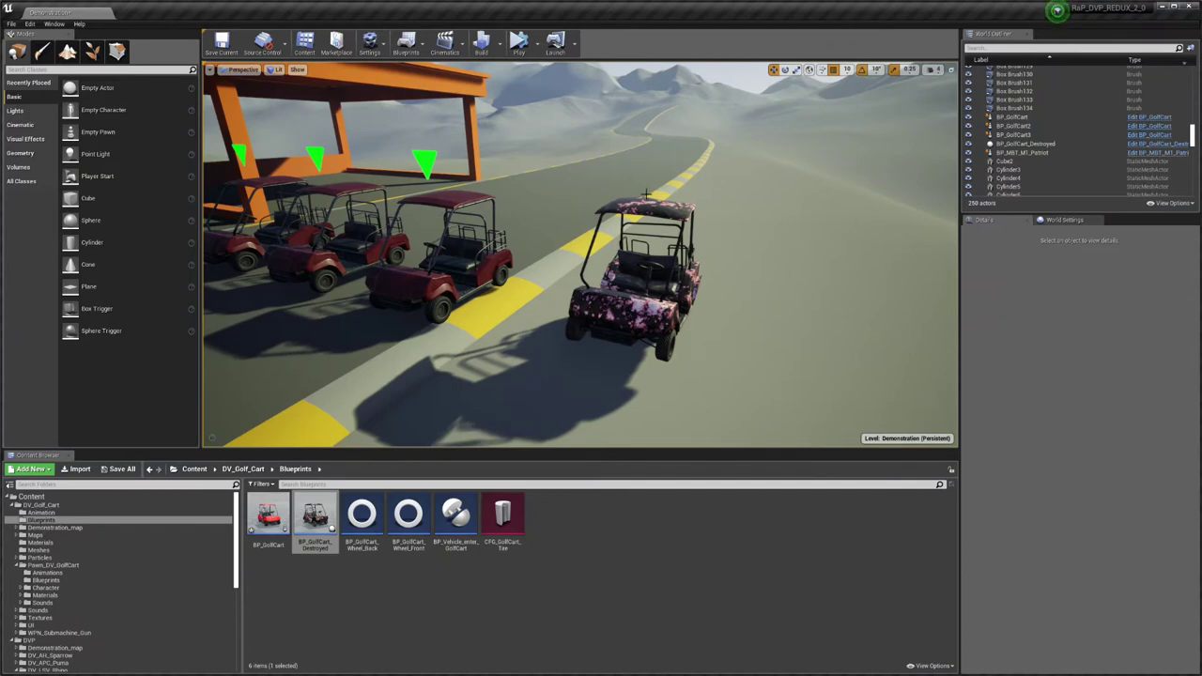
right_click_drag(581, 254, 602, 259)
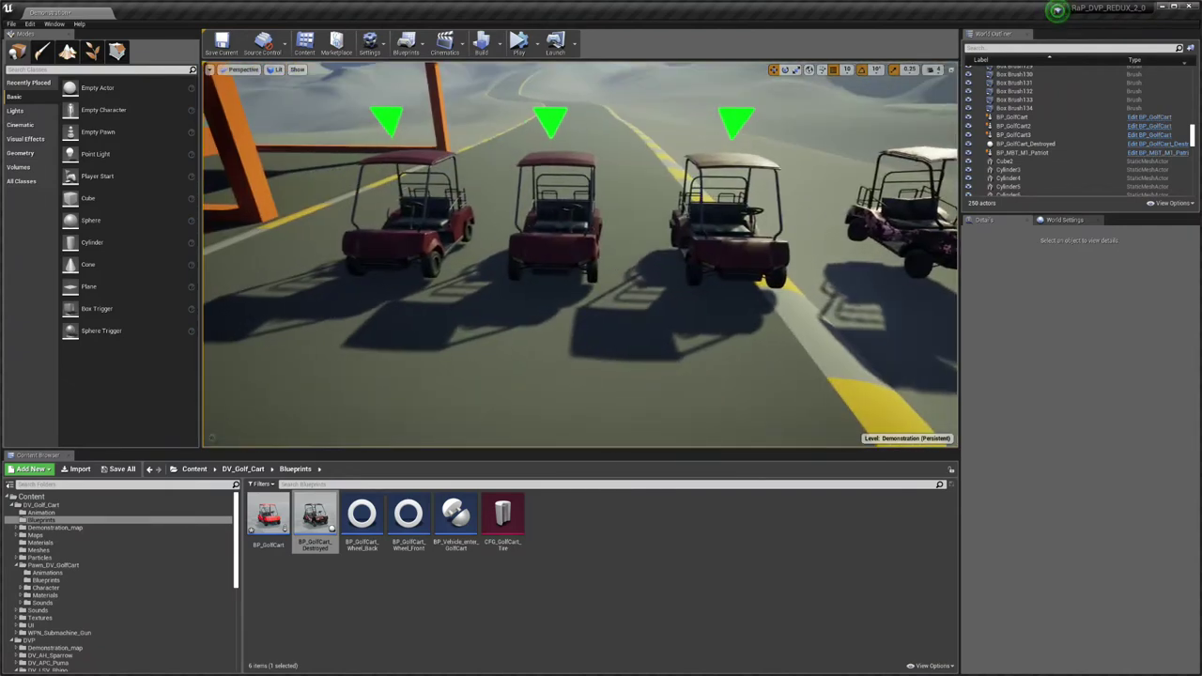
left_click(605, 259)
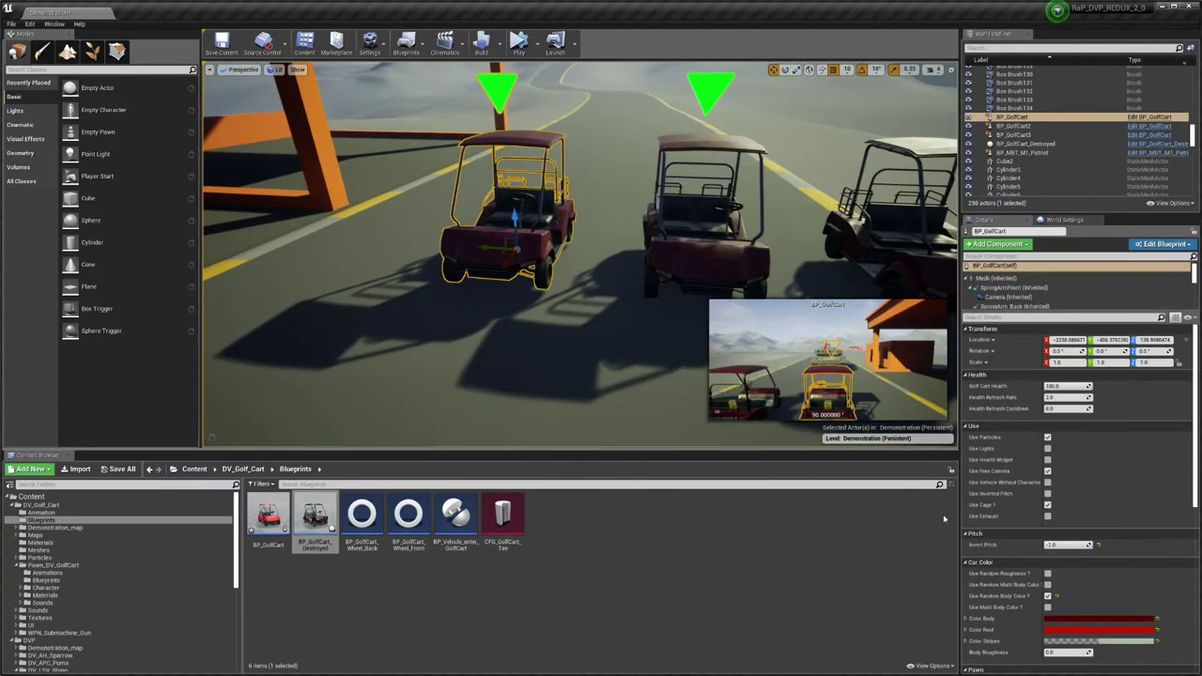
scroll(1063, 566, "down", 1)
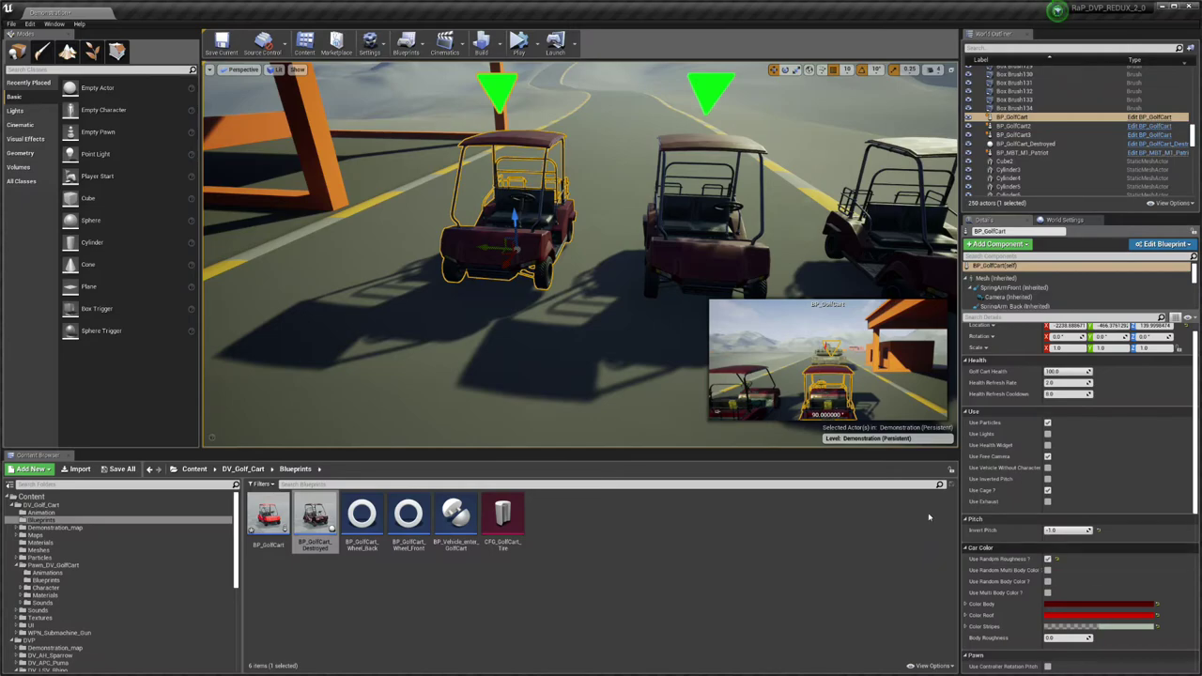
left_click_drag(583, 282, 677, 281, "alt")
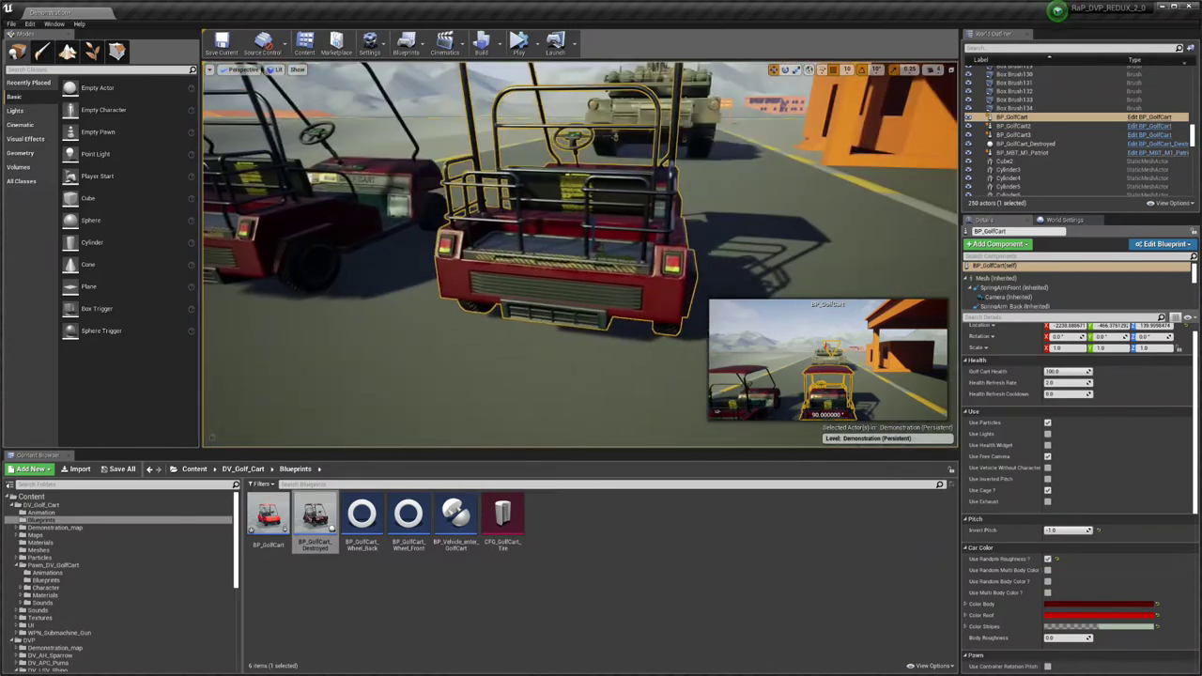
left_click_drag(582, 282, 714, 281, "alt")
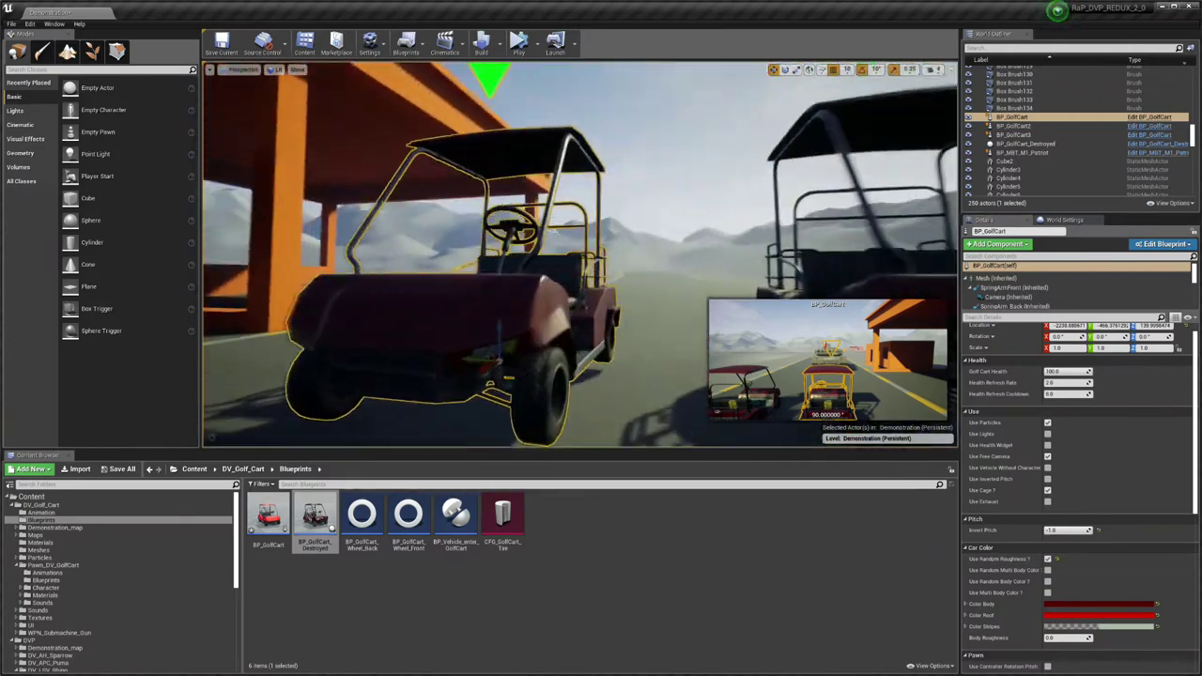
left_click_drag(582, 282, 676, 281, "alt")
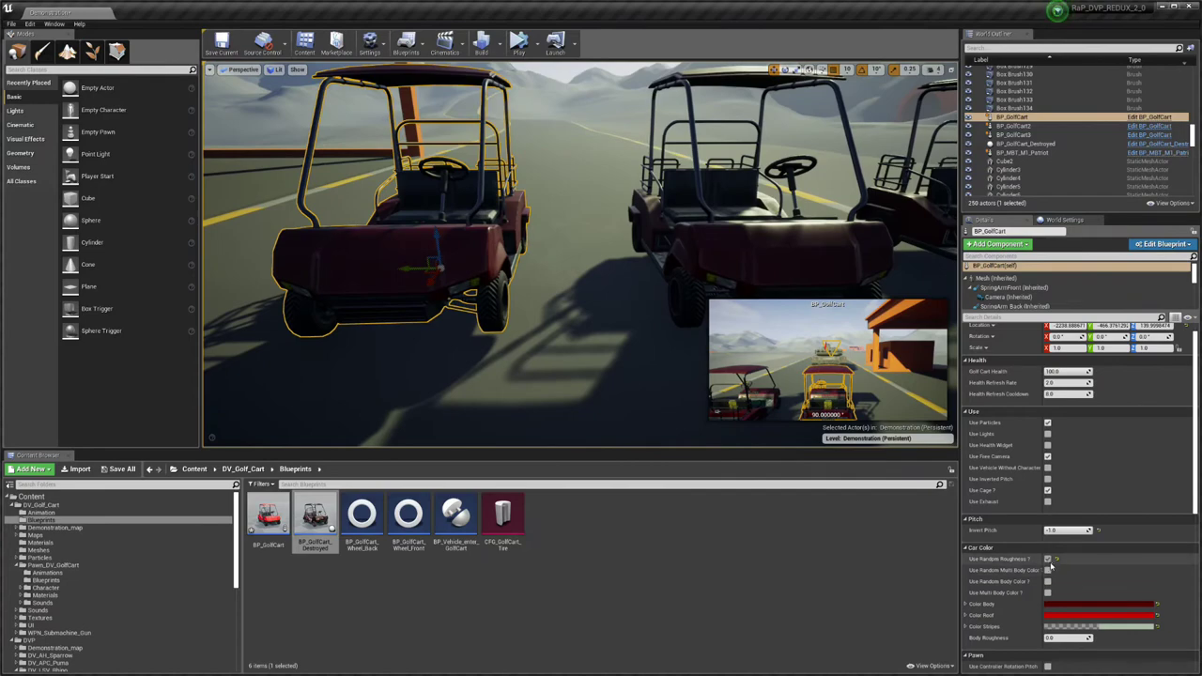
left_click_drag(610, 265, 676, 265, "alt")
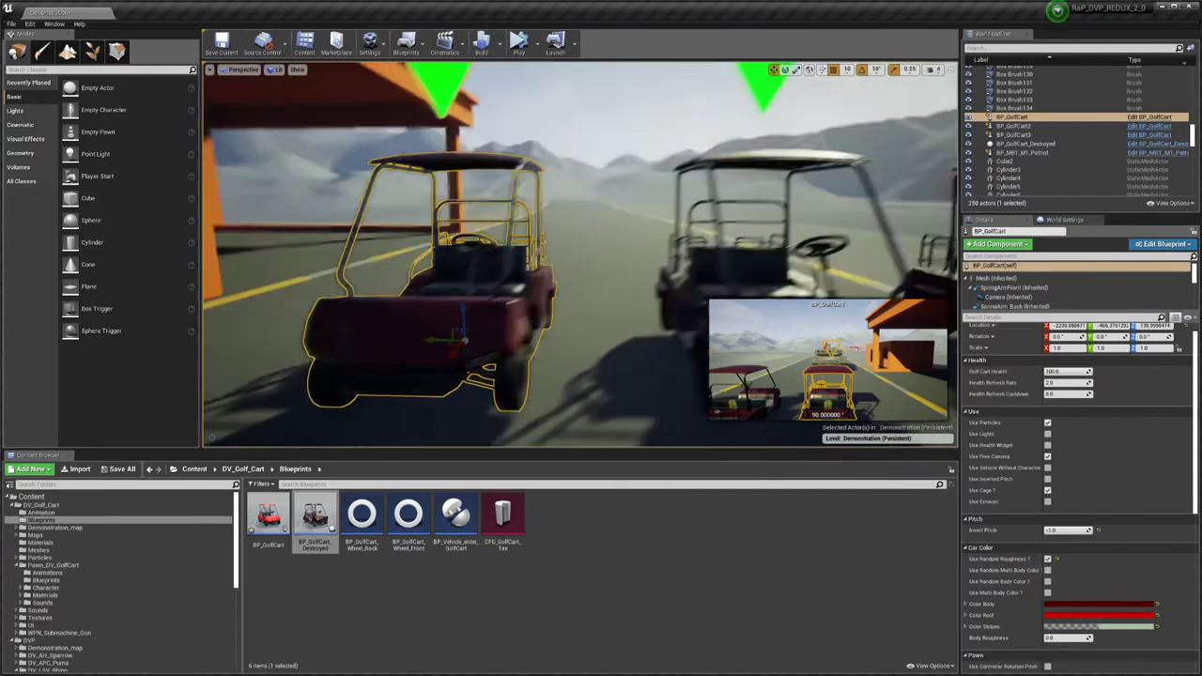
left_click_drag(582, 192, 598, 192, "alt")
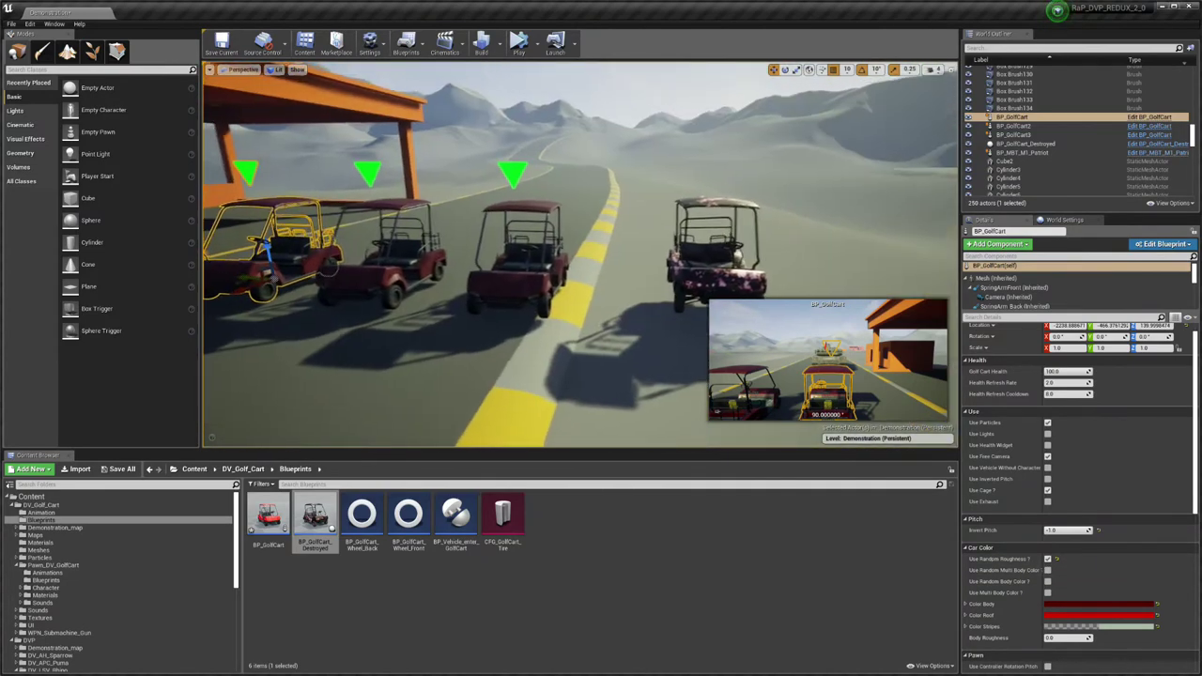
mouse_move(523, 215)
left_mouse_down("alt")
mouse_move(545, 214)
mouse_move(575, 242)
left_mouse_up("alt")
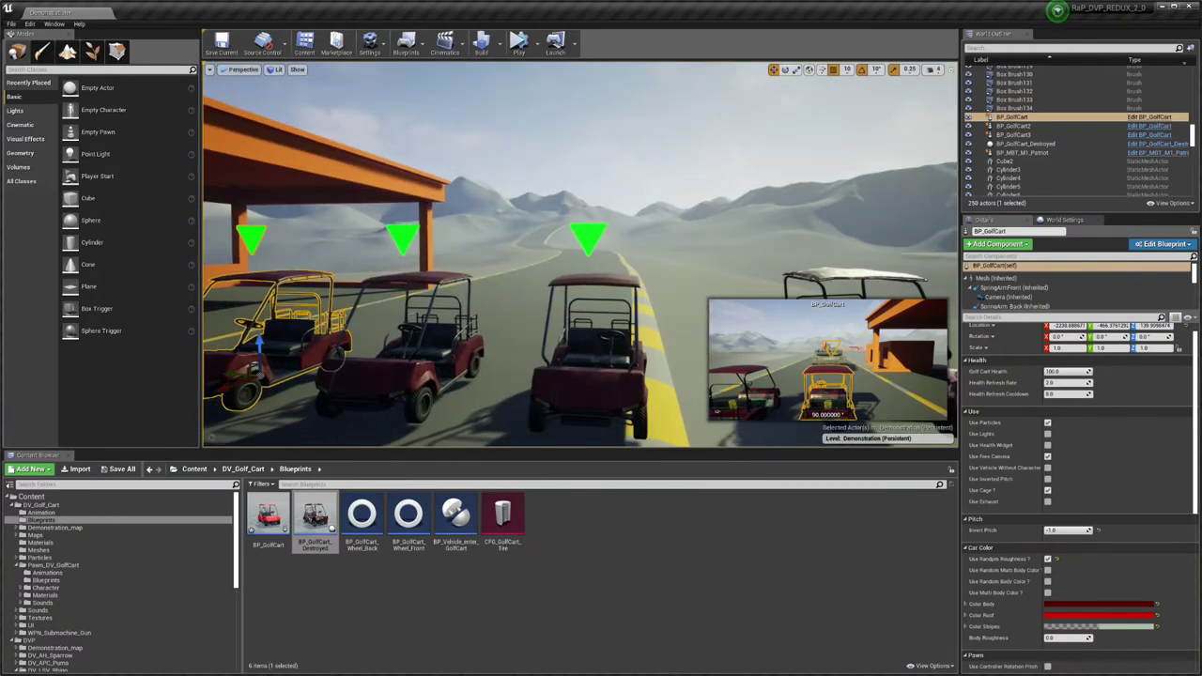
right_click_drag(583, 226, 558, 197)
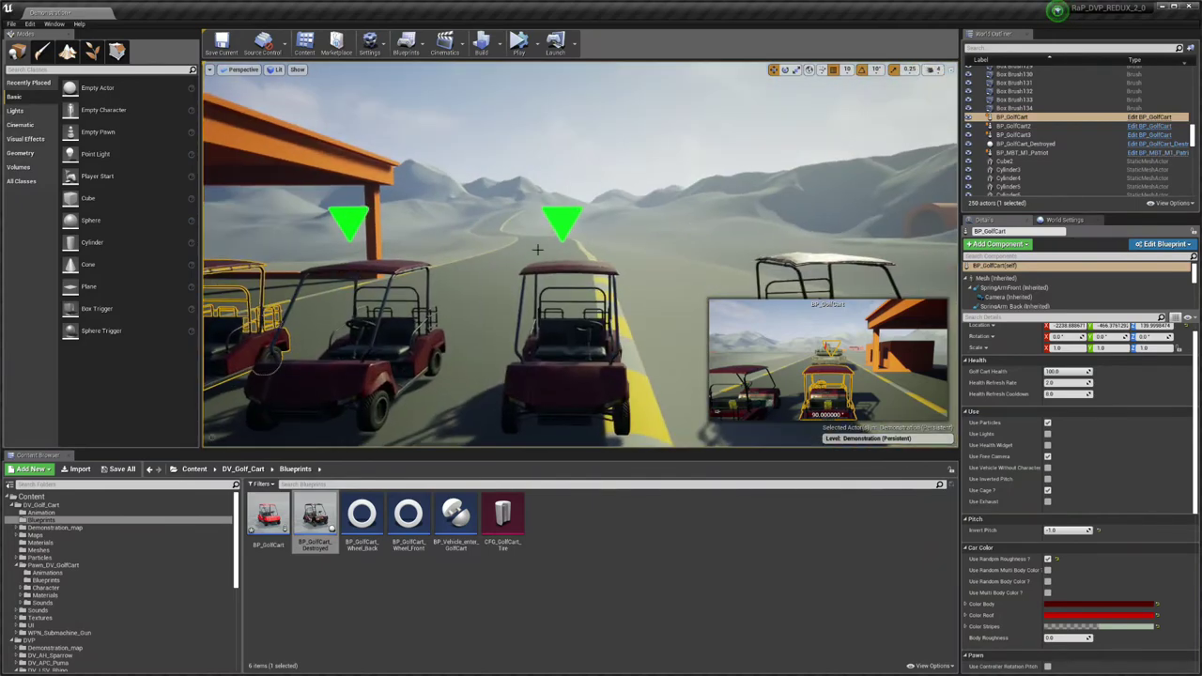
mouse_move(558, 196)
right_mouse_down()
mouse_move(526, 206)
mouse_move(527, 235)
mouse_move(507, 235)
right_mouse_up()
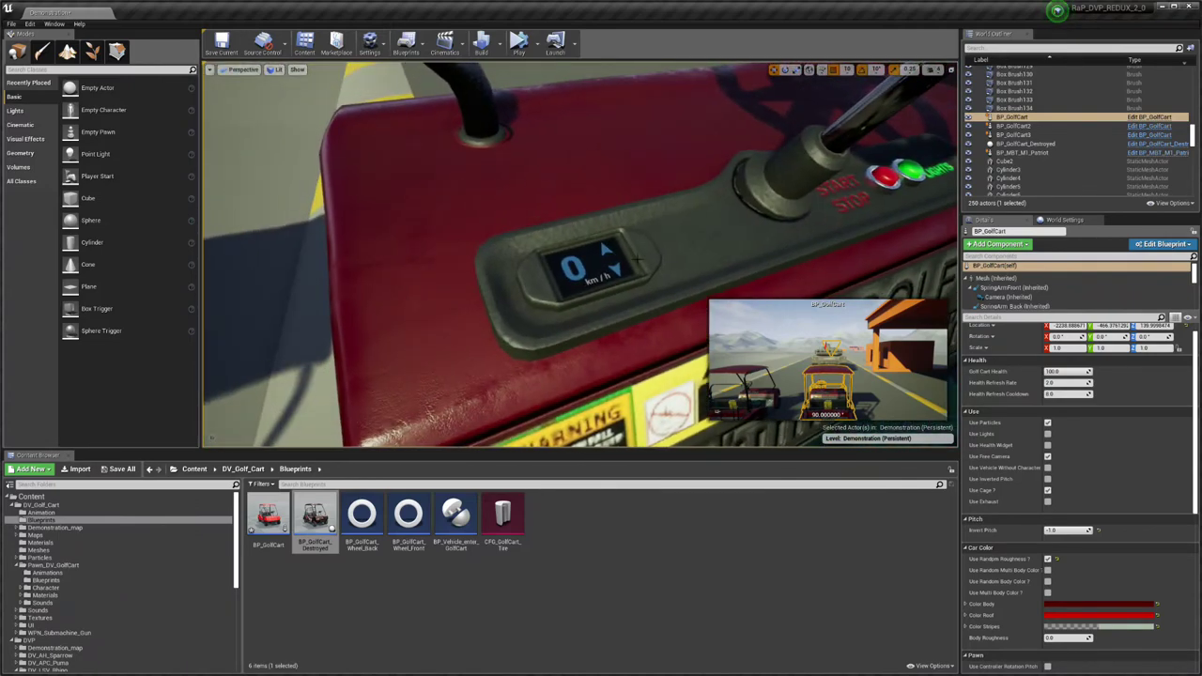
right_click_drag(507, 235, 488, 235)
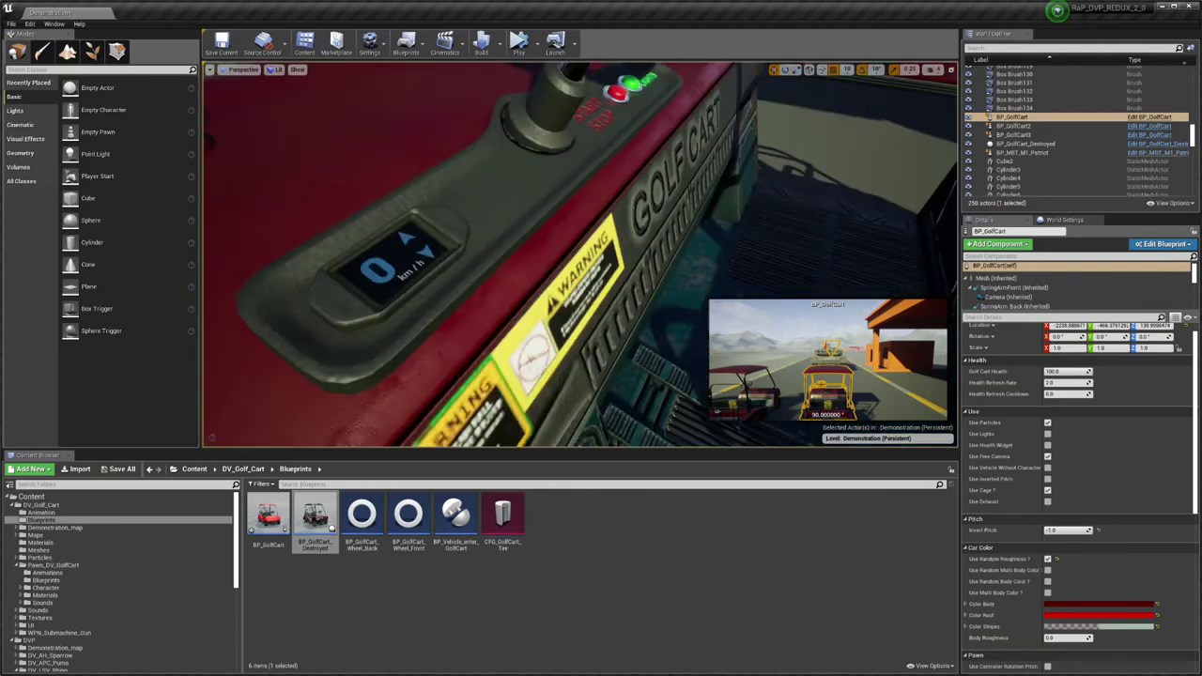
right_click_drag(566, 265, 526, 266)
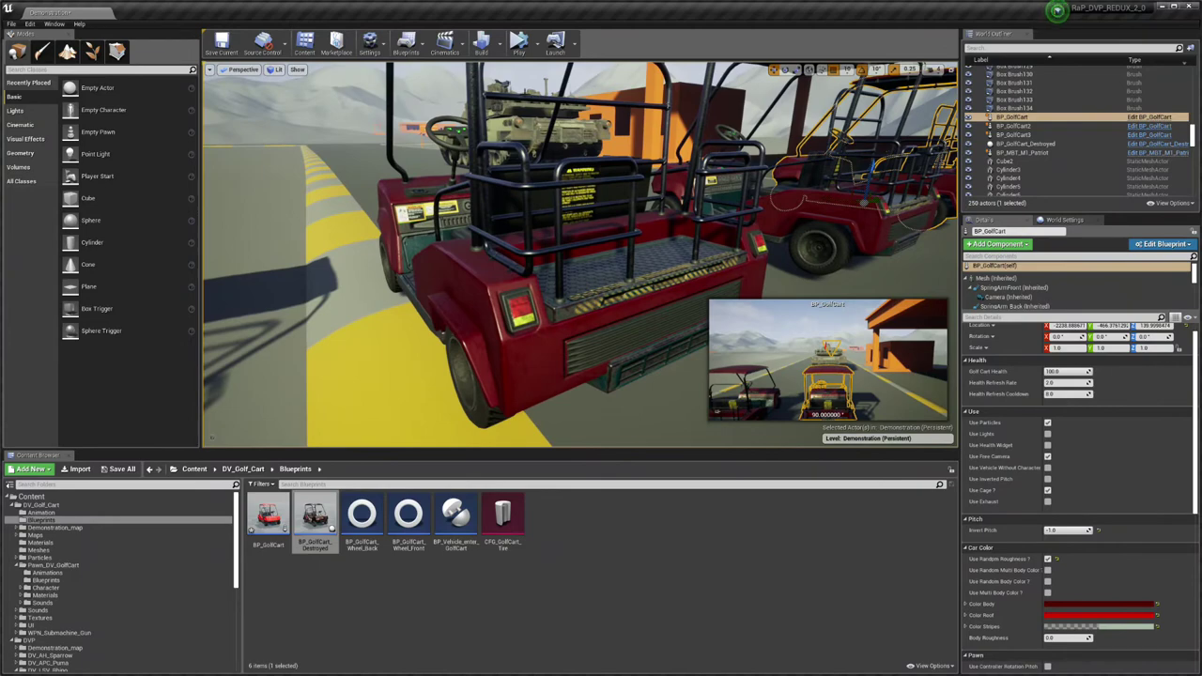
left_click(574, 70)
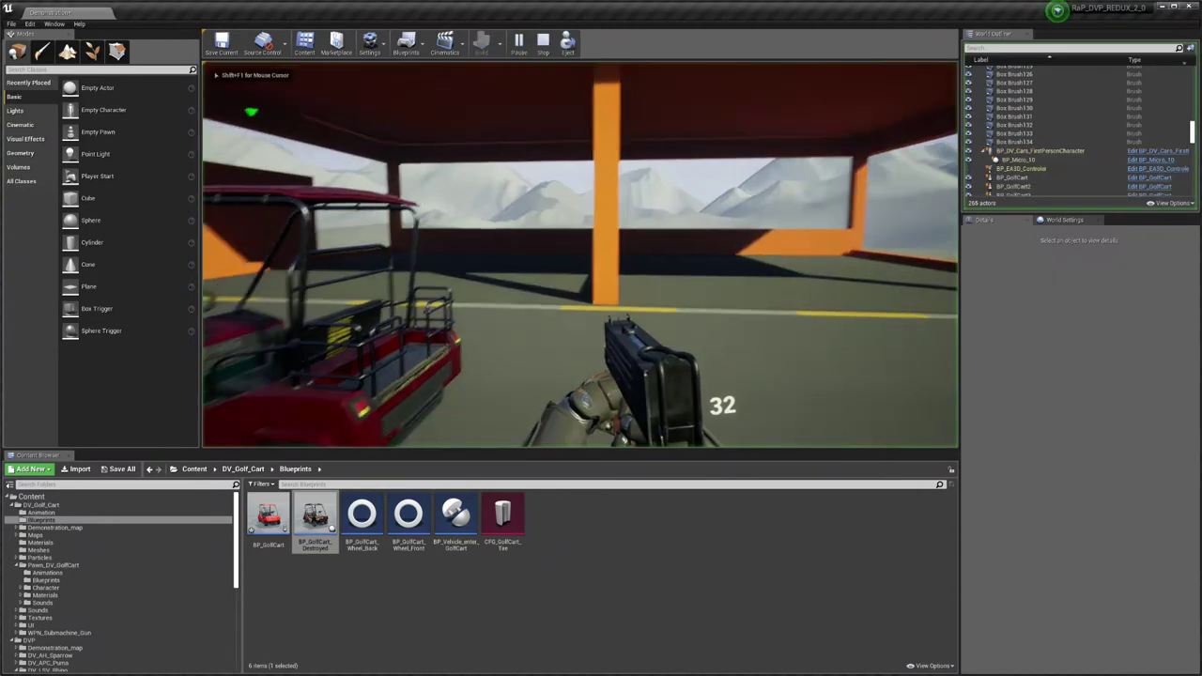
key("Escape")
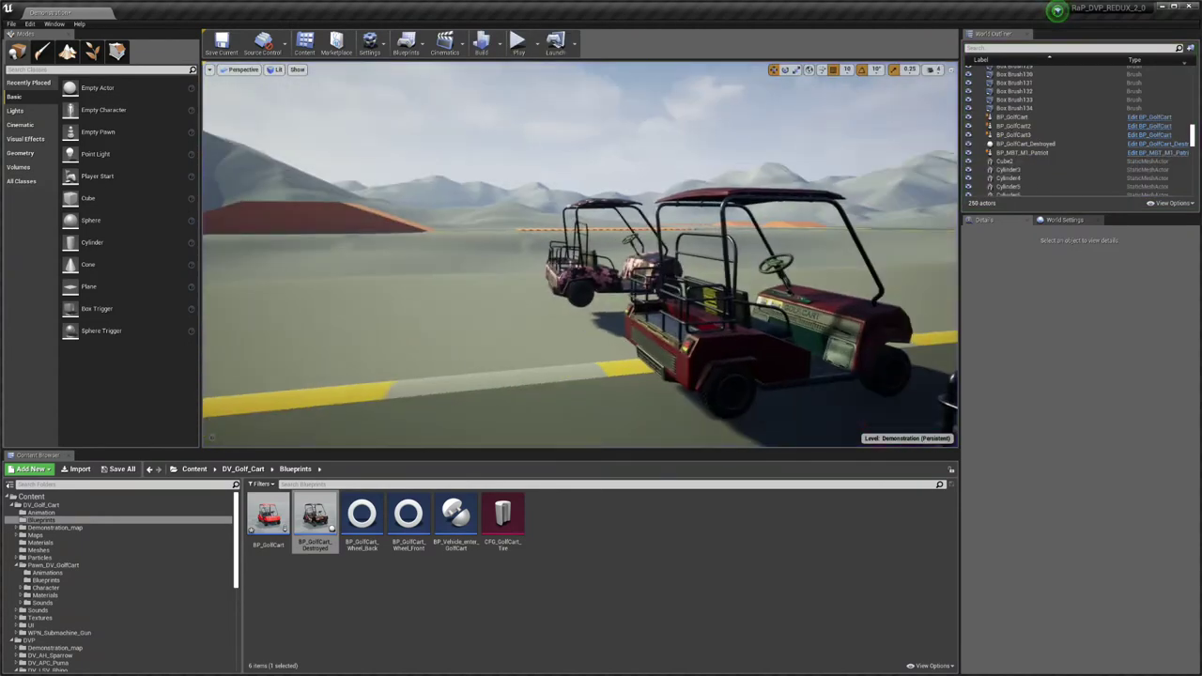
key("alt+p")
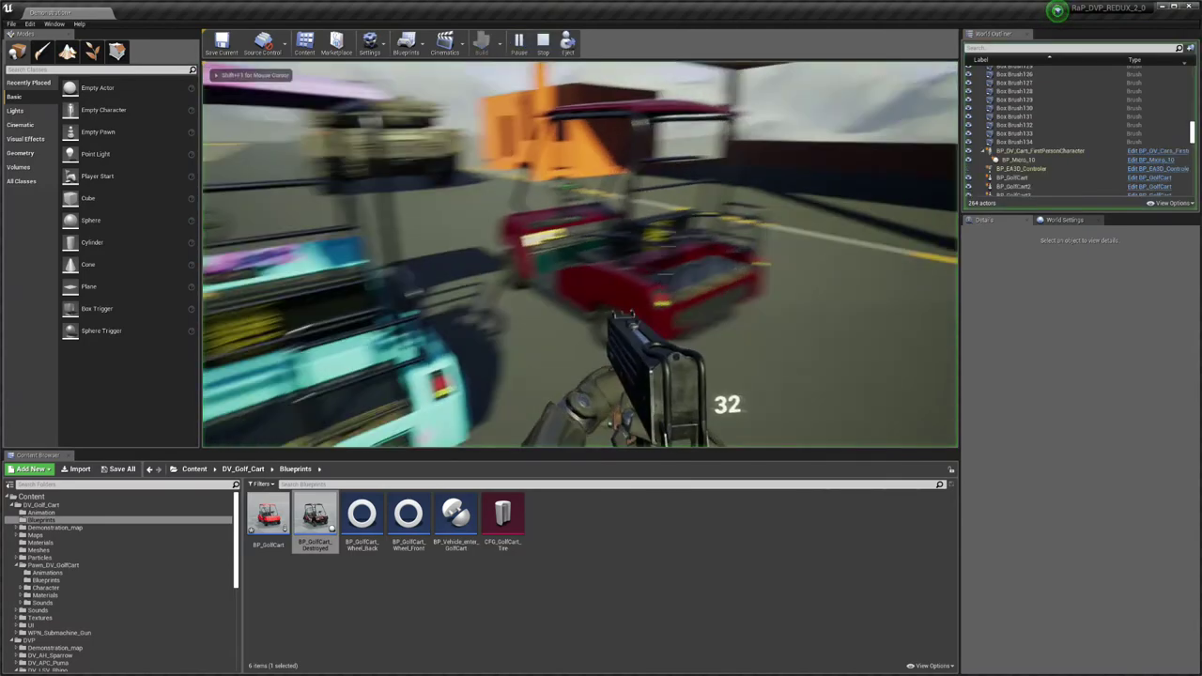
key("s")
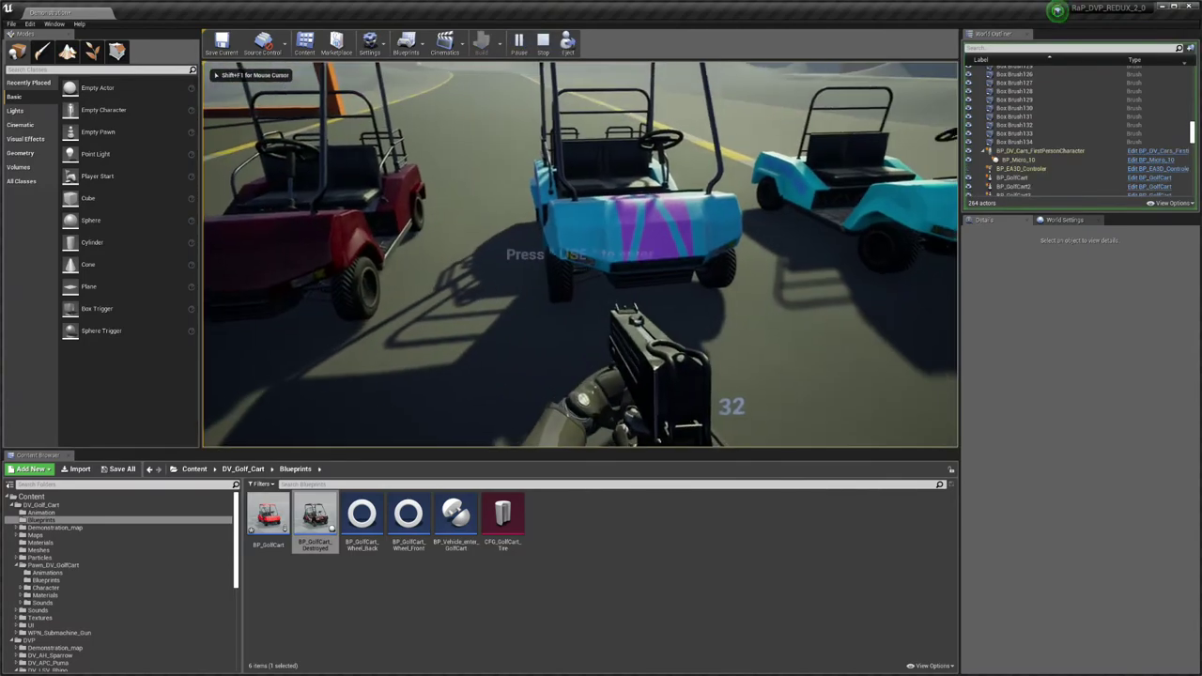
left_click(580, 254)
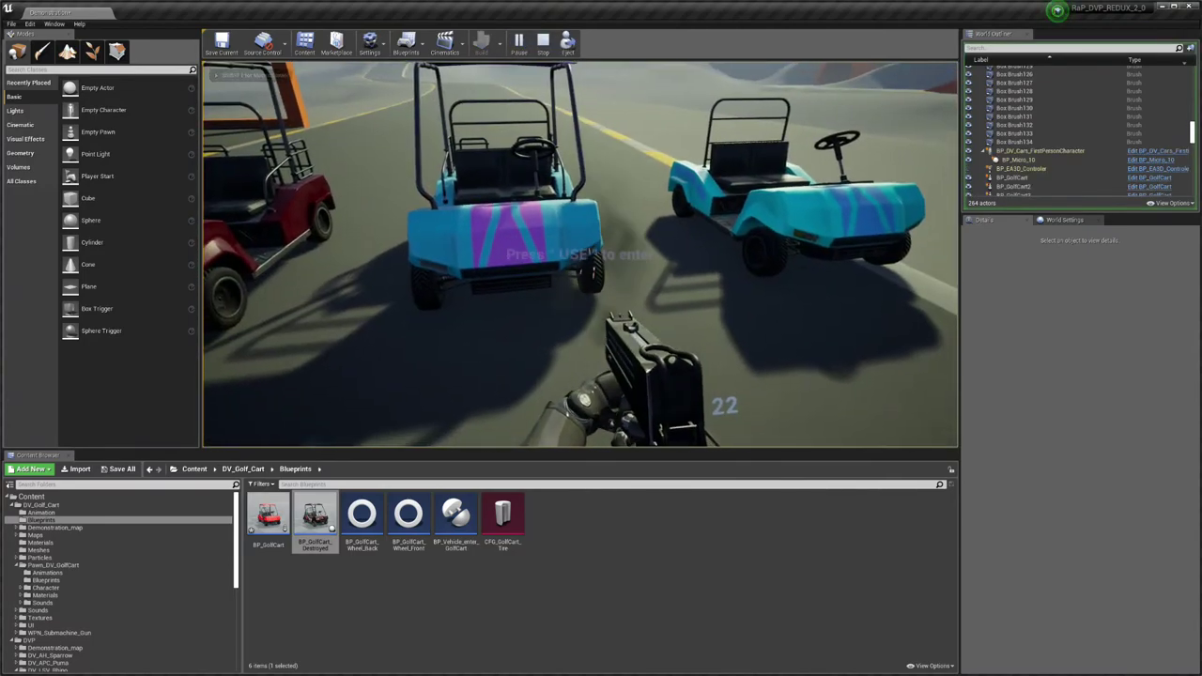
left_click(581, 254)
key("w")
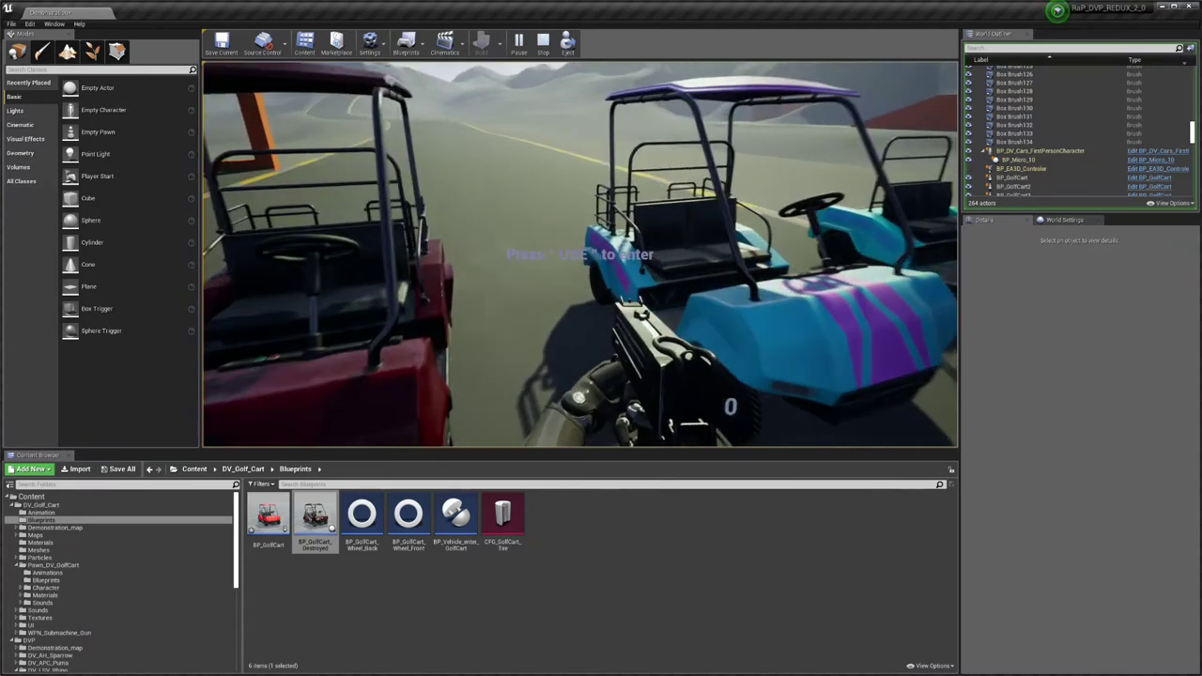
key("r")
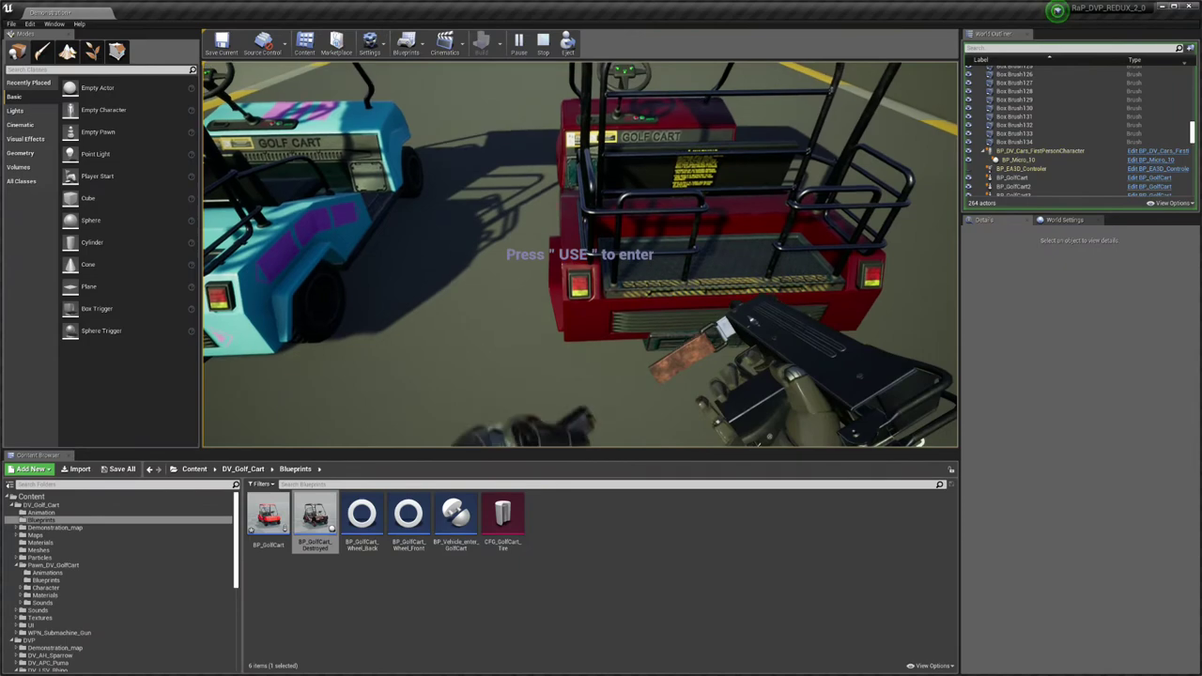
key("w")
left_click(580, 253)
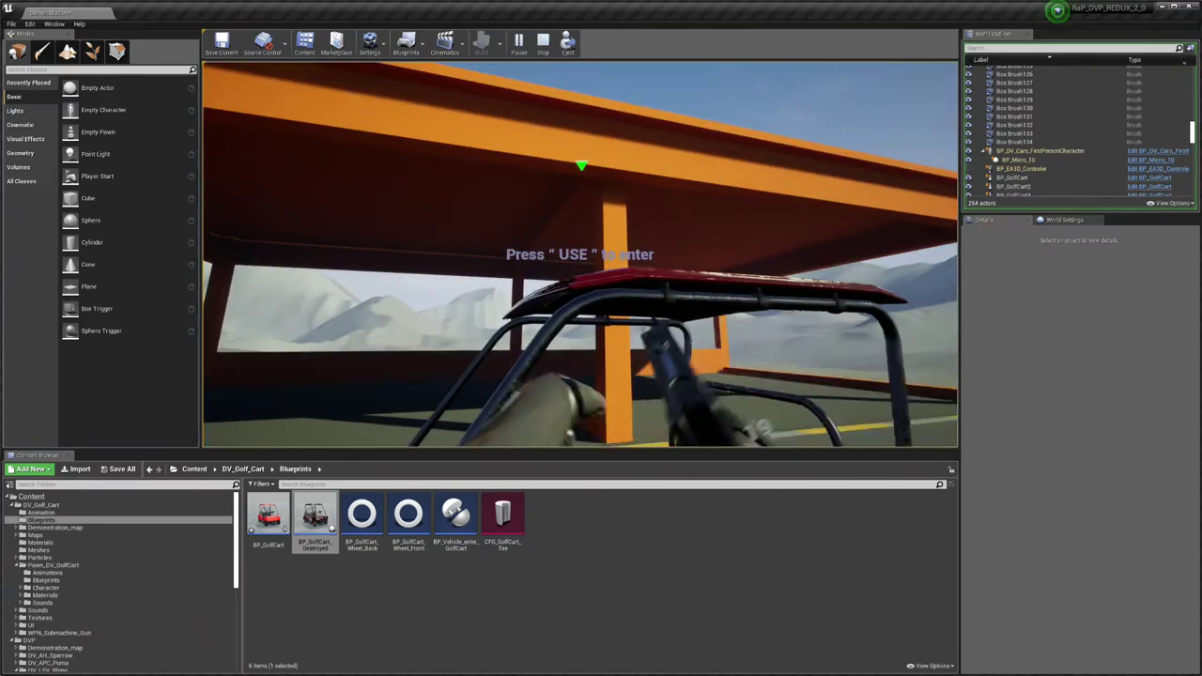
key("Escape")
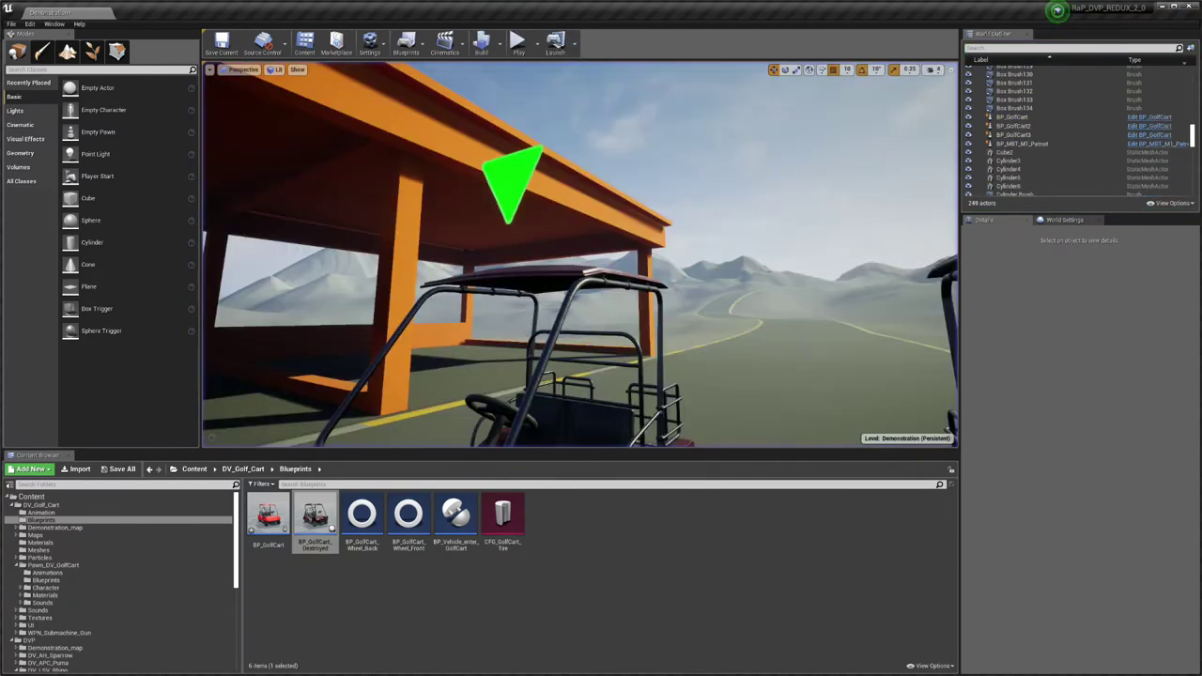
- Duplicate the leftmost cart to the row's right end and give it a grey Color Body
scroll(502, 238, "down", 5)
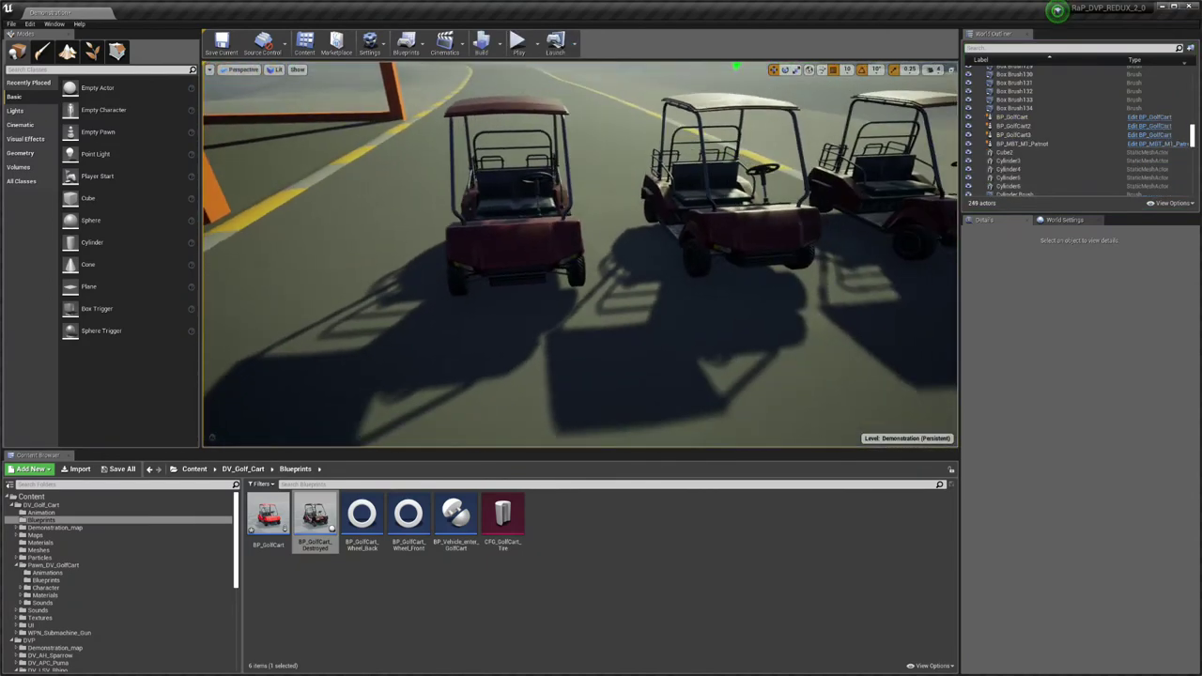
left_click(501, 239)
scroll(501, 239, "down", 5)
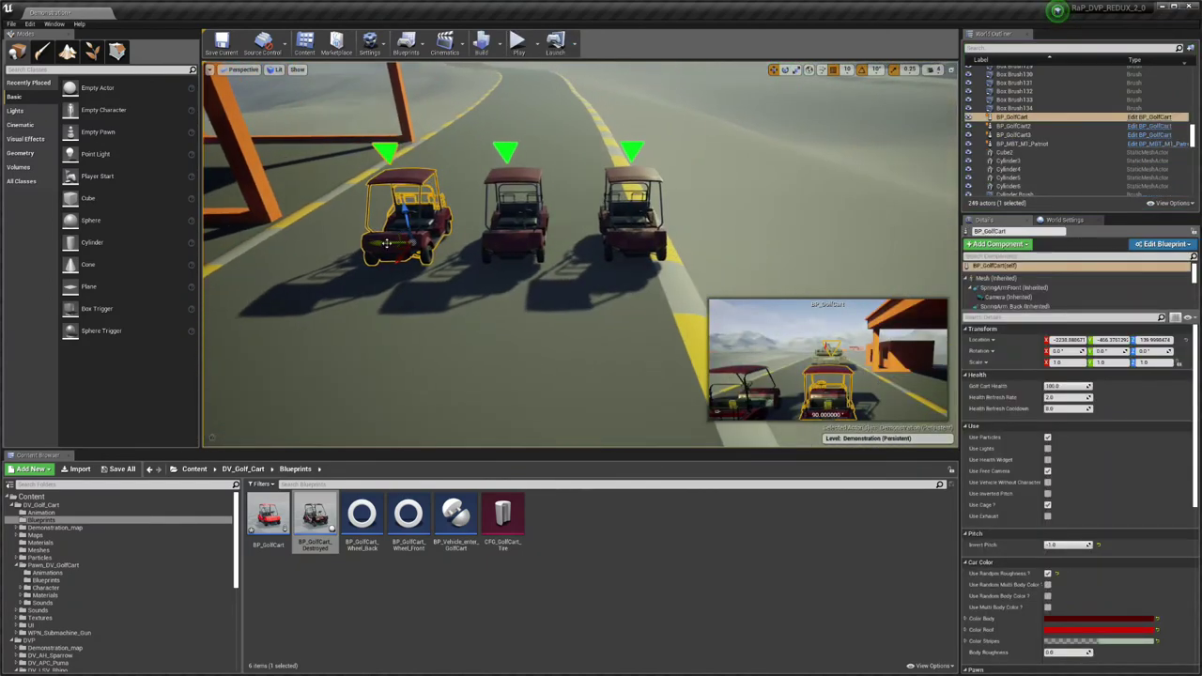
left_click_drag(268, 517, 808, 230)
left_click(1094, 628)
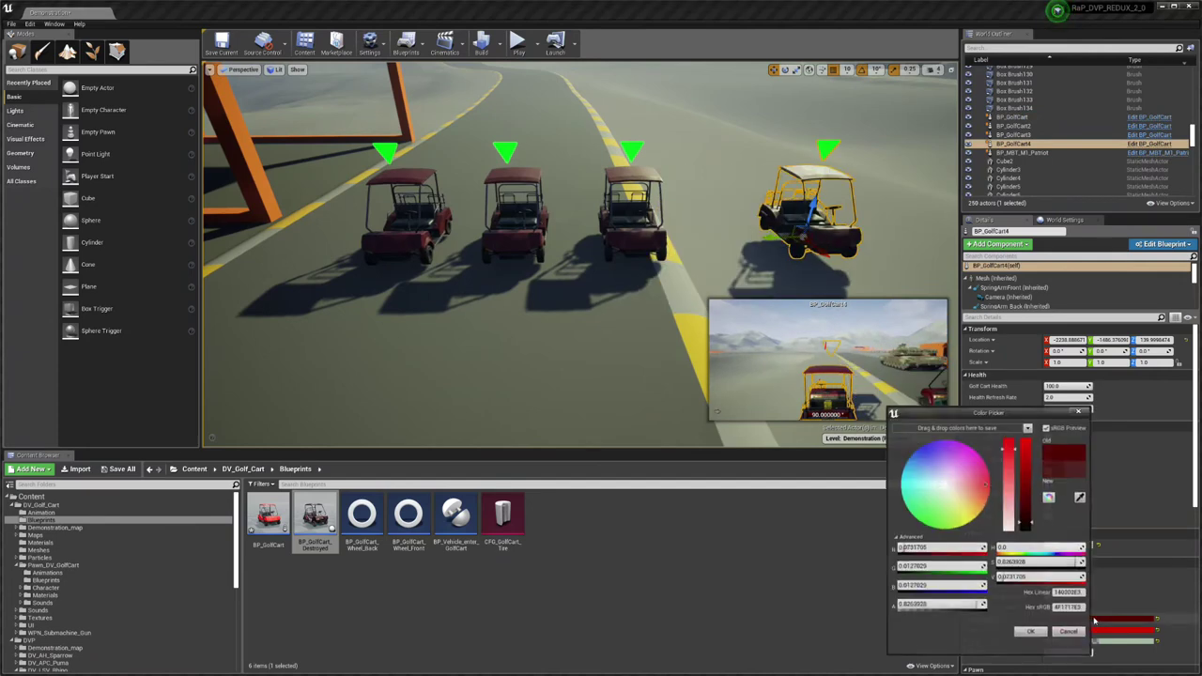
left_click_drag(1033, 562, 1010, 563)
left_click(1032, 632)
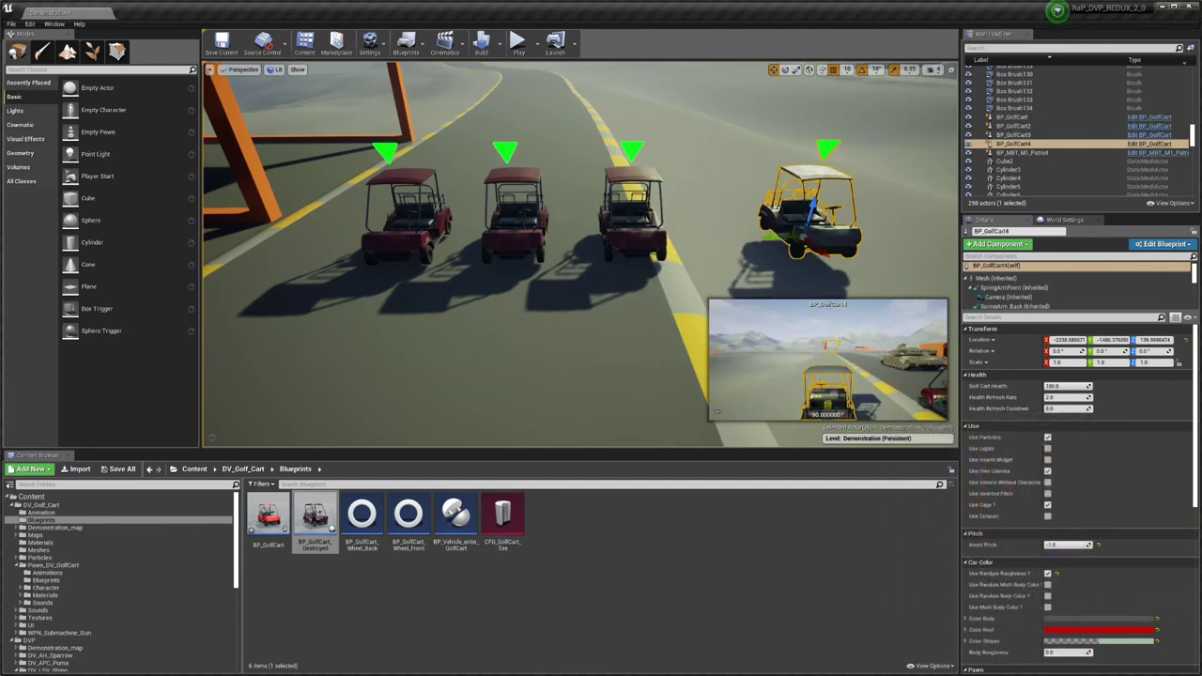
- Add another duplicate with white Color Body and Use Random Roughness off, then duplicate it again
right_click_drag(526, 264, 551, 260)
left_click_drag(383, 267, 716, 263, "alt")
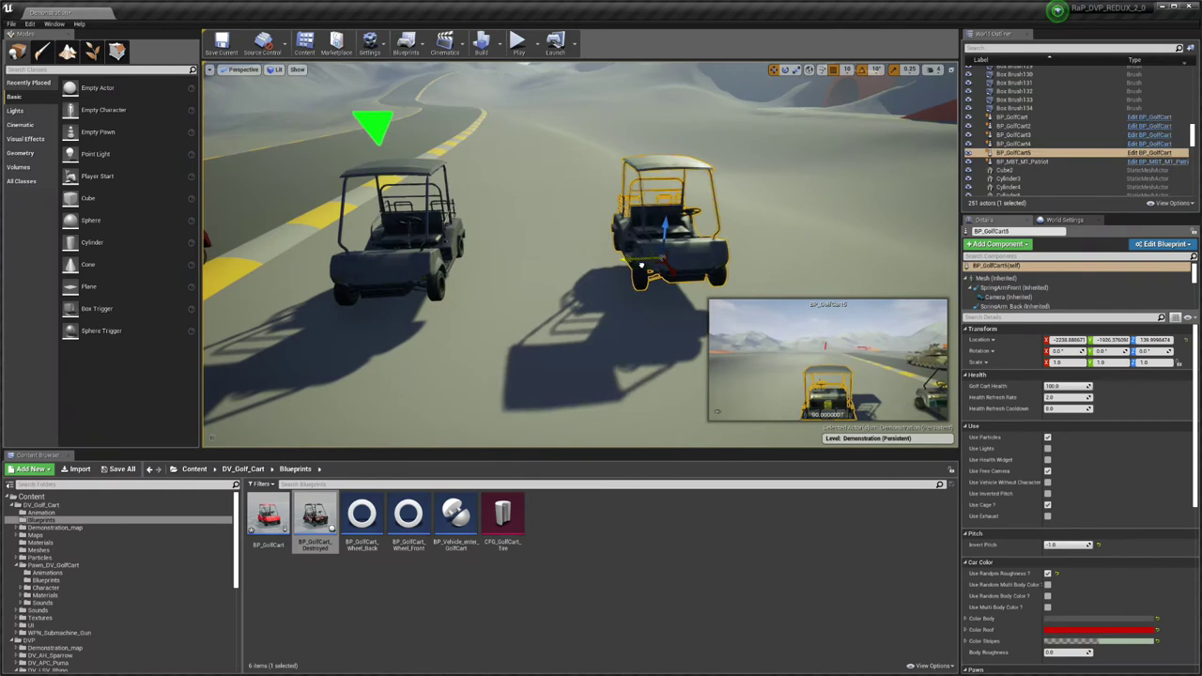
left_click(1092, 620)
left_click_drag(1025, 486, 1025, 438)
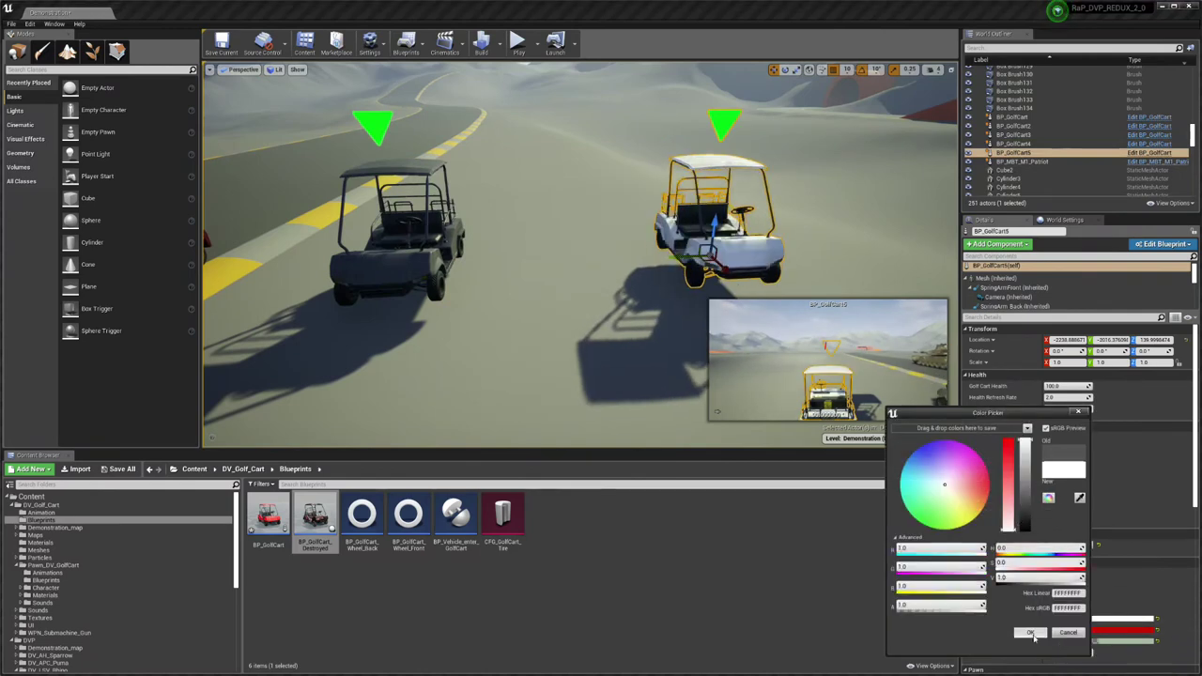
left_click(1030, 632)
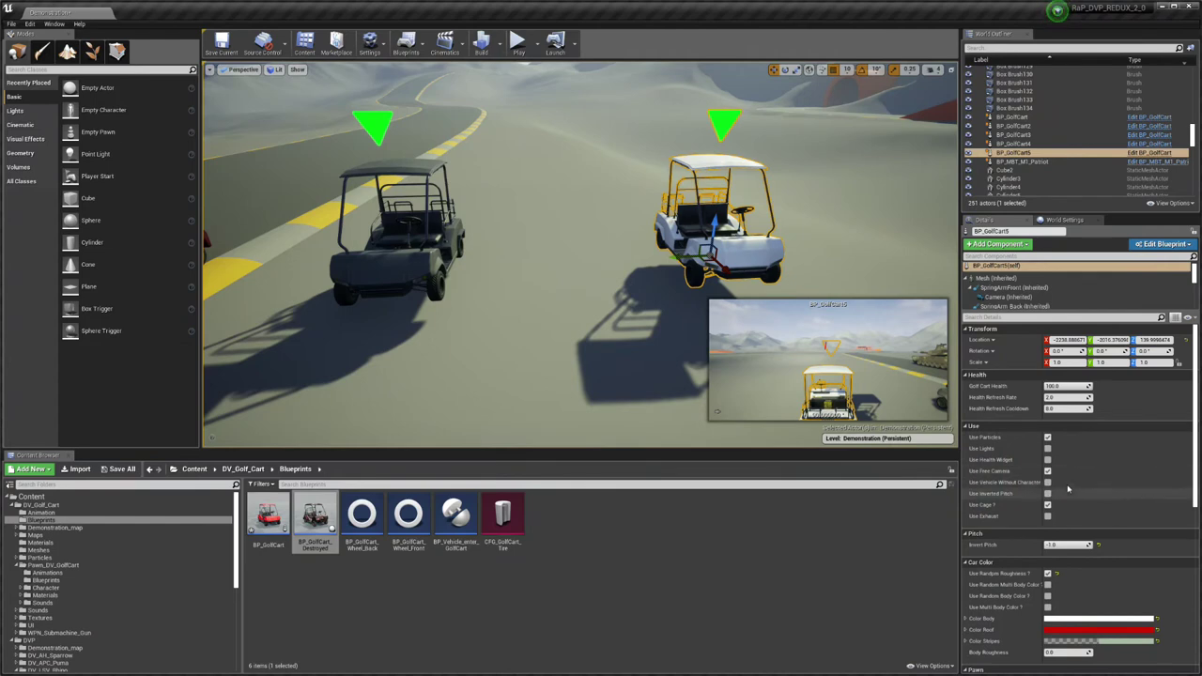
left_click(1049, 574)
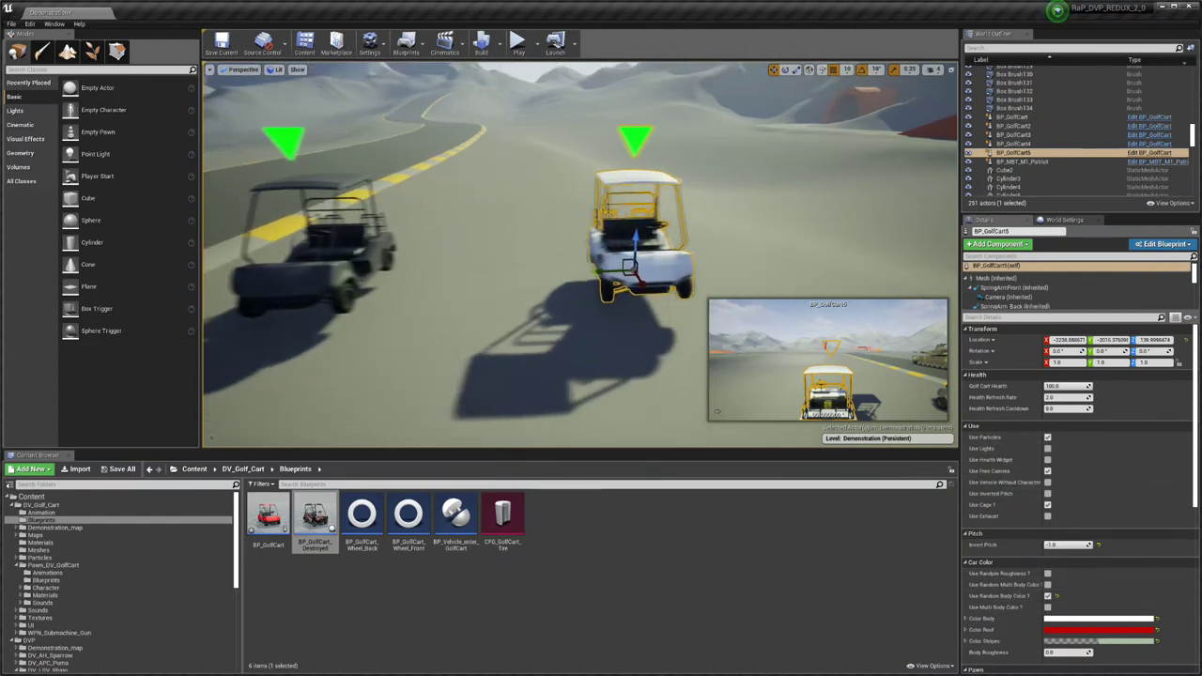
key("f")
left_click_drag(571, 272, 779, 263, "alt")
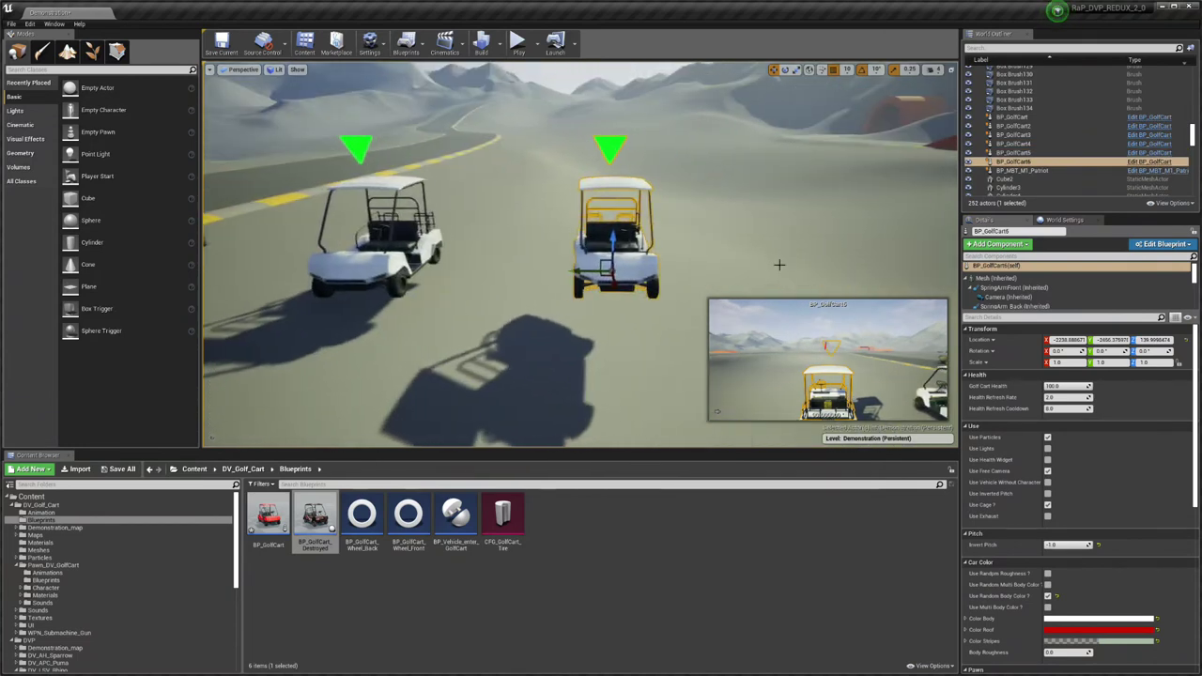
- Simulate the level and lower the camera beside the cyan, green, pink and dark grey carts
left_click(537, 42)
left_click(564, 122)
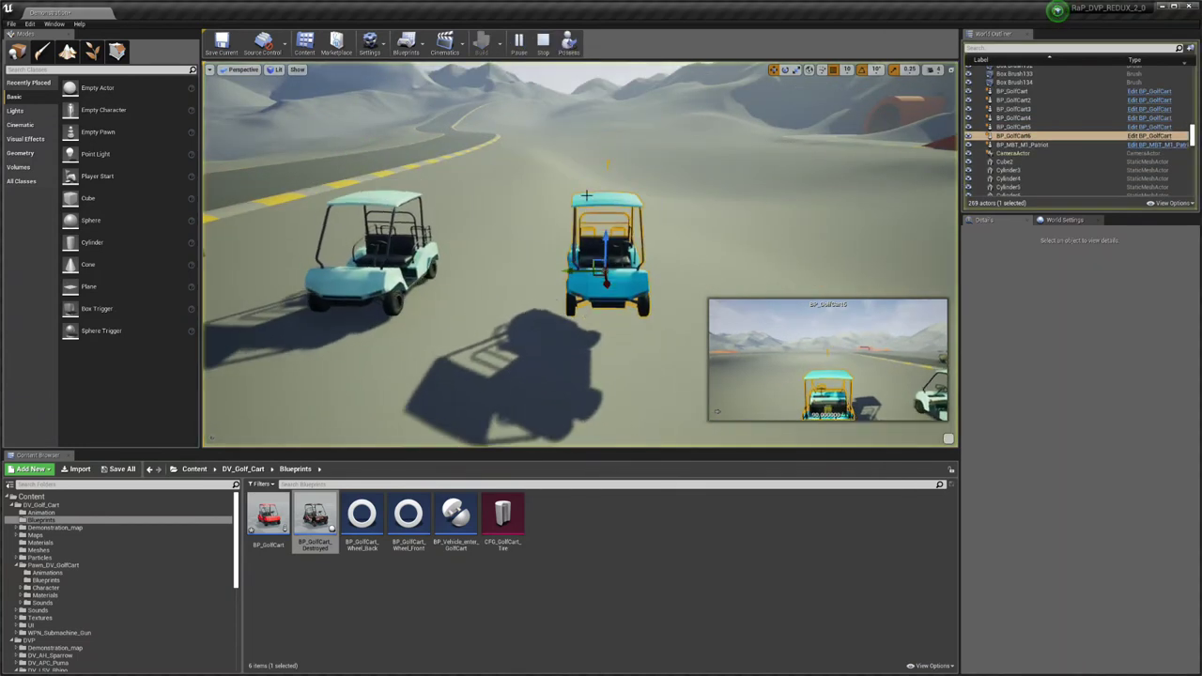
right_click_drag(644, 80, 644, 80)
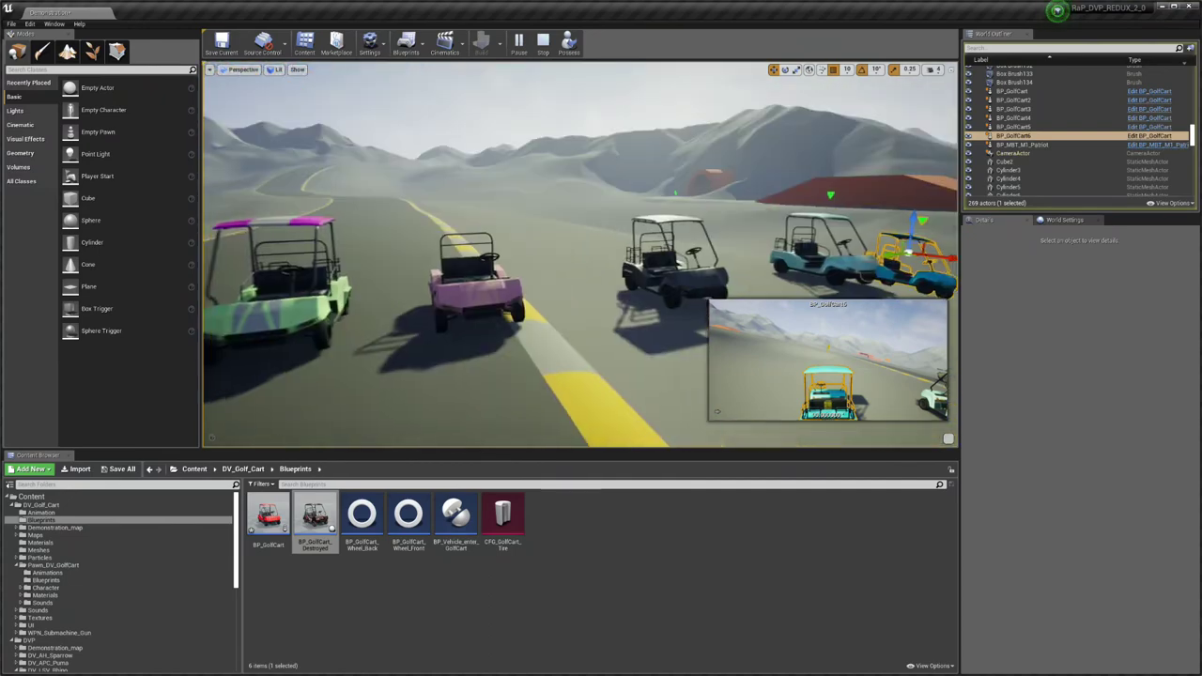
- Stop the running simulation, bringing up the Blueprint runtime error in the Message Log
left_click(548, 49)
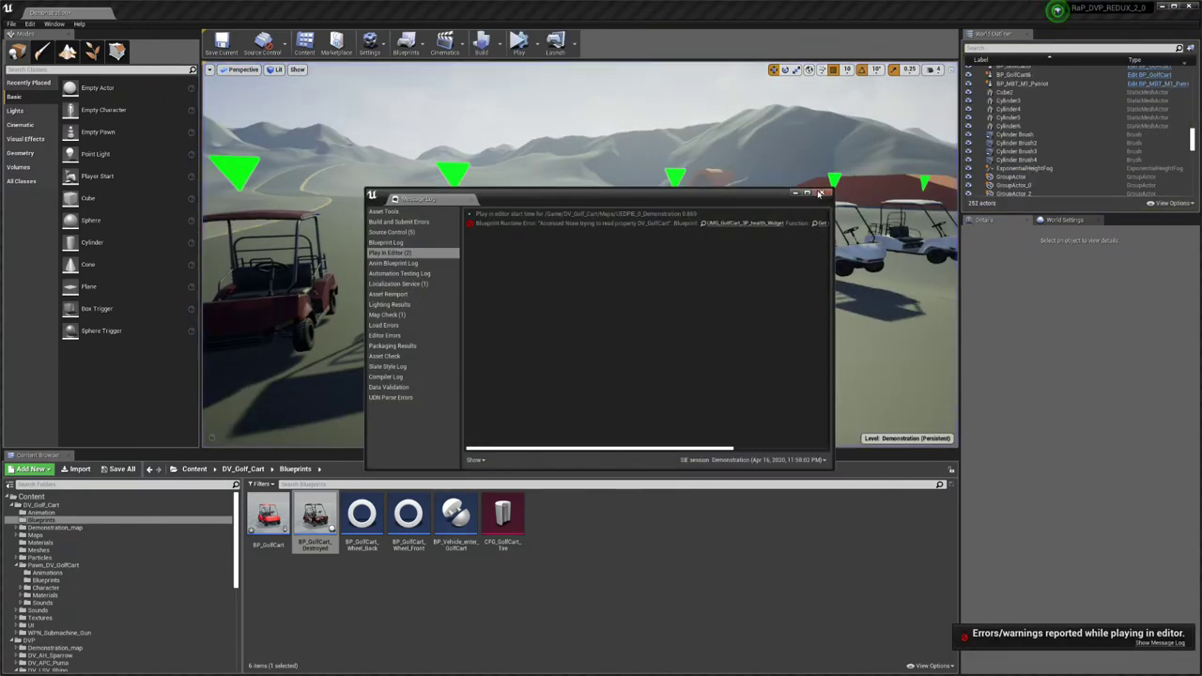